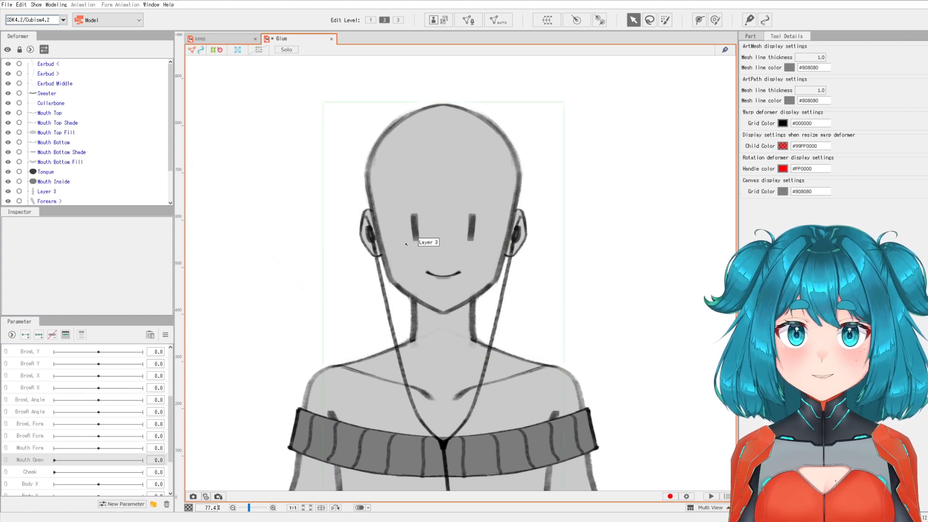
Step: Open the Mouth Top art mesh for mesh editing and copy its entire mesh
{"action": "scroll", "coordinate": [458, 272], "scroll_direction": "up", "scroll_amount": 5}
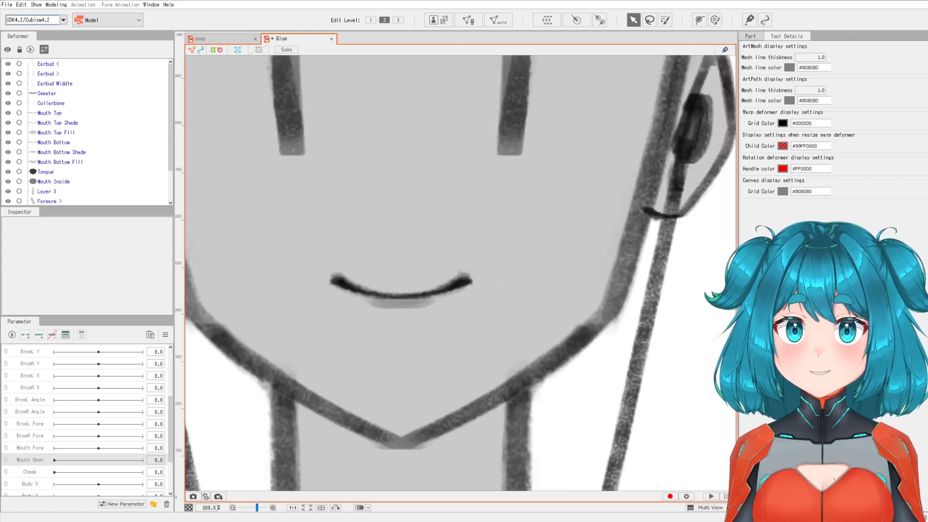
{"action": "left_click", "coordinate": [476, 320]}
{"action": "scroll", "coordinate": [443, 335], "scroll_direction": "up", "scroll_amount": 2}
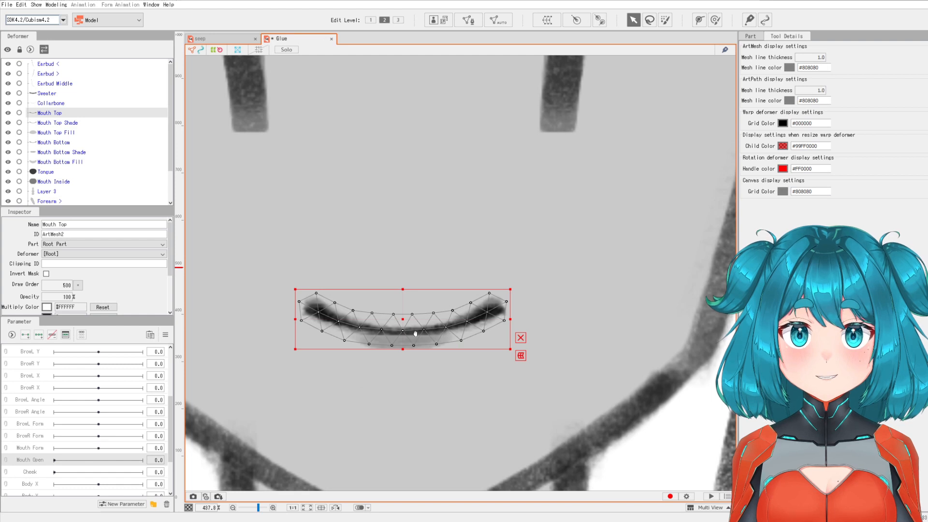
{"action": "left_click_drag", "start_coordinate": [415, 333], "coordinate": [431, 337]}
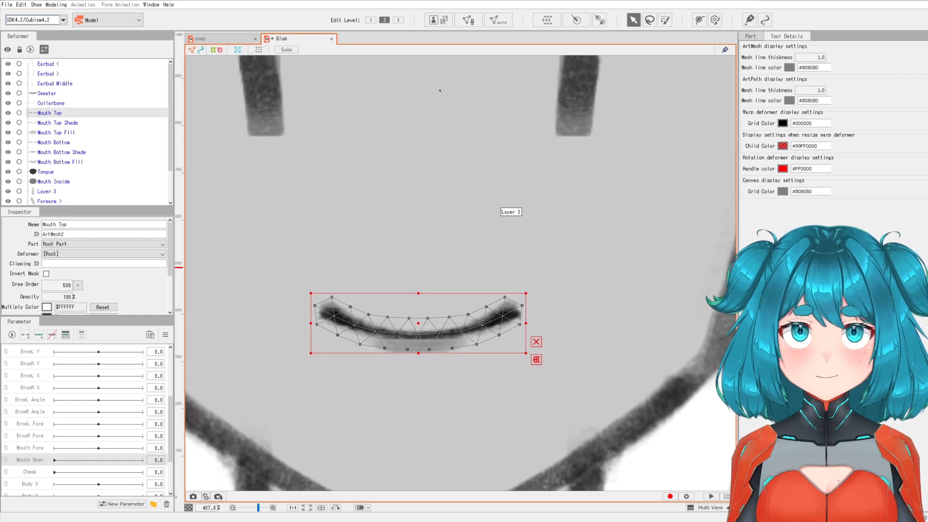
{"action": "left_click", "coordinate": [468, 20]}
{"action": "left_click_drag", "start_coordinate": [244, 185], "coordinate": [605, 452]}
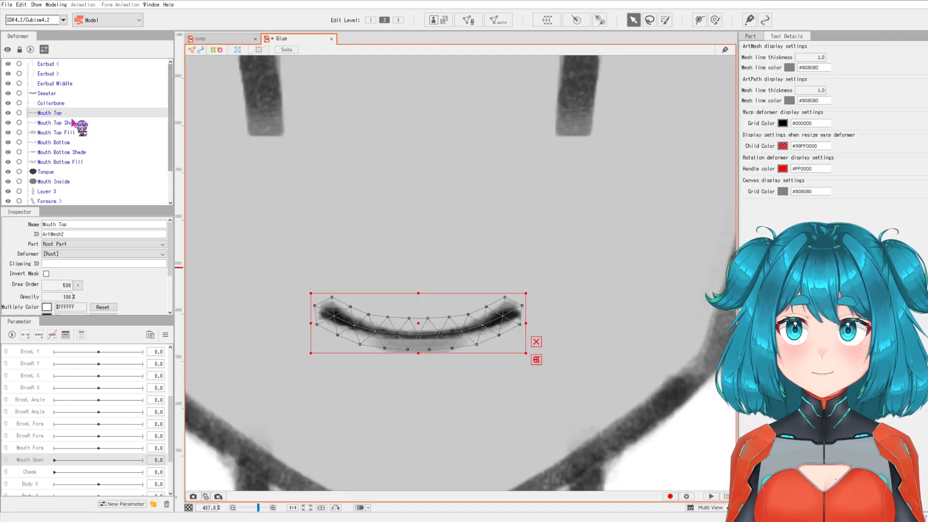
{"action": "left_click", "coordinate": [76, 124]}
{"action": "left_click_drag", "start_coordinate": [435, 339], "coordinate": [435, 266]}
{"action": "key", "text": "ctrl+z"}
{"action": "left_click", "coordinate": [83, 133]}
{"action": "key", "text": "ctrl+z"}
{"action": "left_click", "coordinate": [63, 114]}
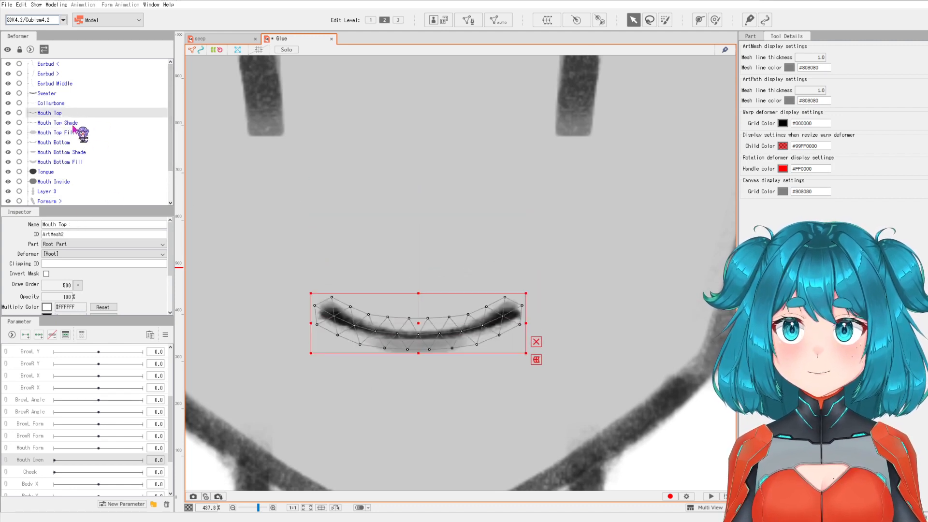
Step: Replace the Mouth Top Shade mesh with the copied Mouth Top mesh and apply the edit
{"action": "left_click", "coordinate": [71, 123]}
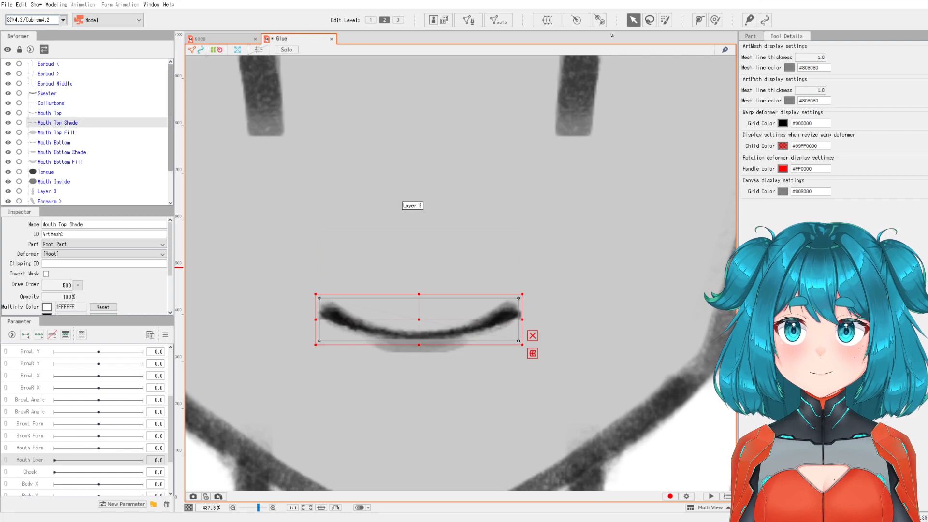
{"action": "left_click", "coordinate": [468, 20]}
{"action": "left_click_drag", "start_coordinate": [613, 258], "coordinate": [224, 415]}
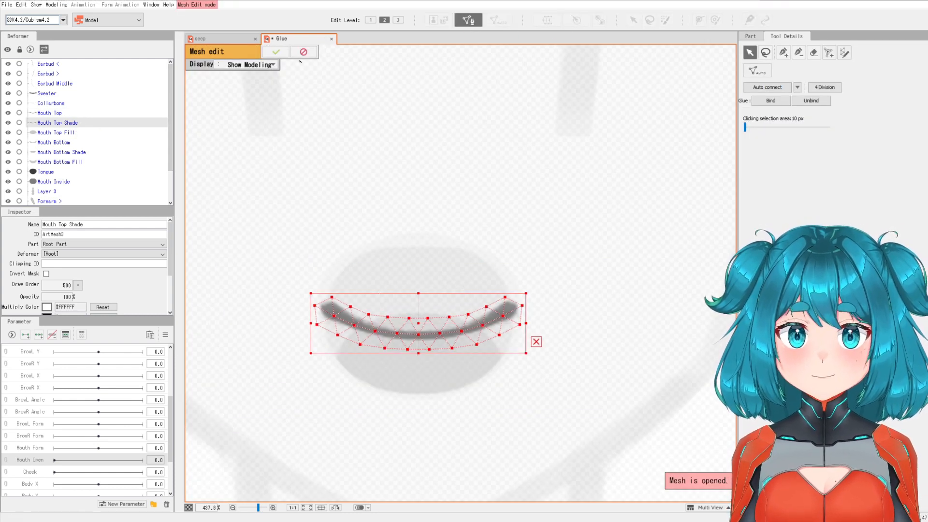
{"action": "left_click", "coordinate": [276, 52]}
Step: Replace the original rectangular mesh of Mouth Top Fill with the copied Mouth Top mesh in mesh editing
{"action": "left_click", "coordinate": [68, 133]}
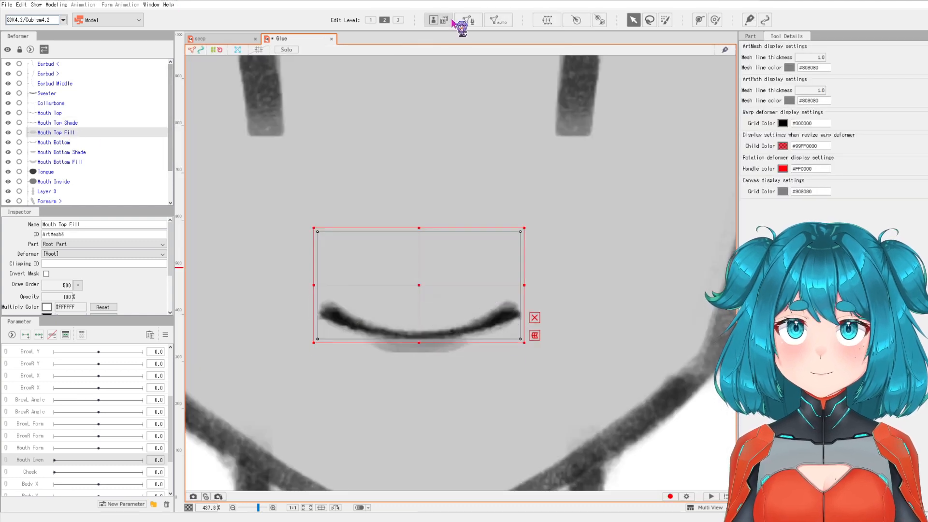
{"action": "left_click", "coordinate": [468, 20]}
{"action": "left_click_drag", "start_coordinate": [251, 144], "coordinate": [573, 401]}
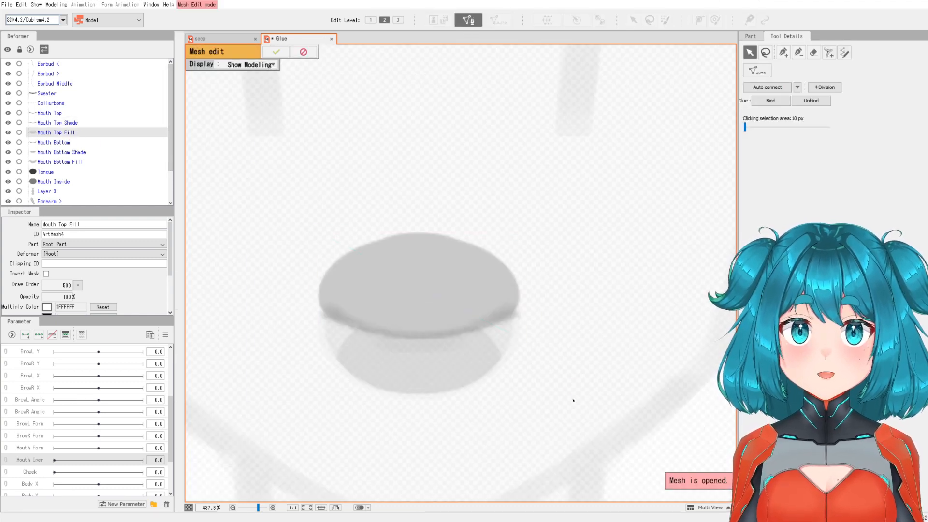
{"action": "left_click", "coordinate": [346, 254]}
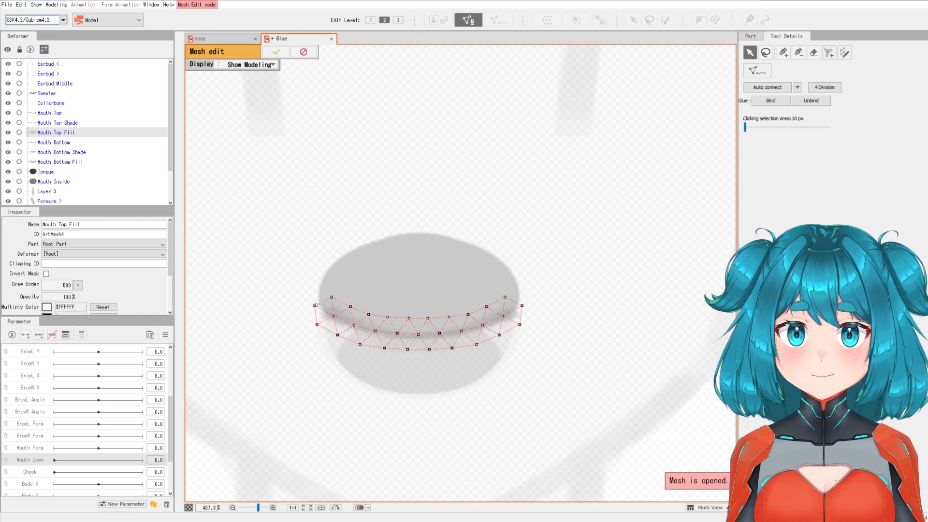
Step: Add mirrored vertices around the upper outline of Mouth Top Fill, auto-connect them with the pasted mesh, and apply the mesh edit
{"action": "left_click", "coordinate": [783, 52]}
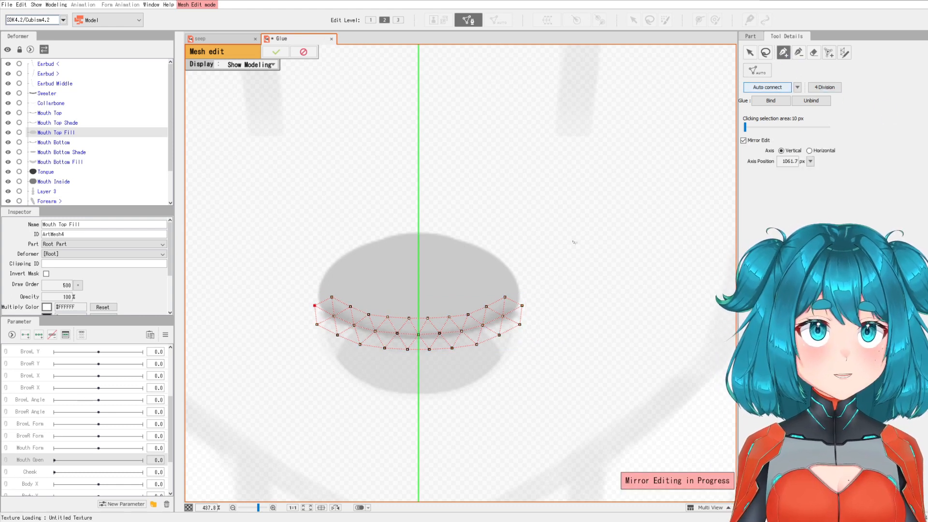
{"action": "left_click", "coordinate": [315, 271]}
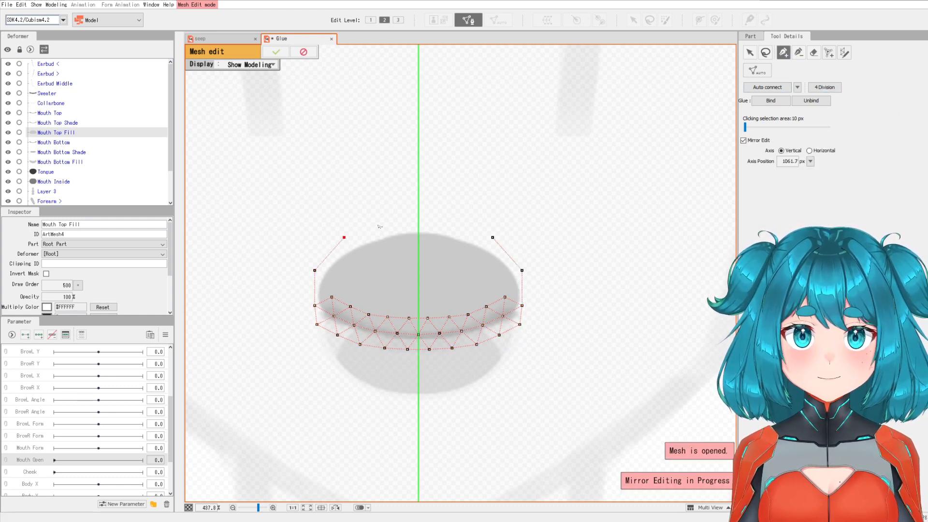
{"action": "left_click", "coordinate": [767, 87]}
{"action": "left_click", "coordinate": [749, 52]}
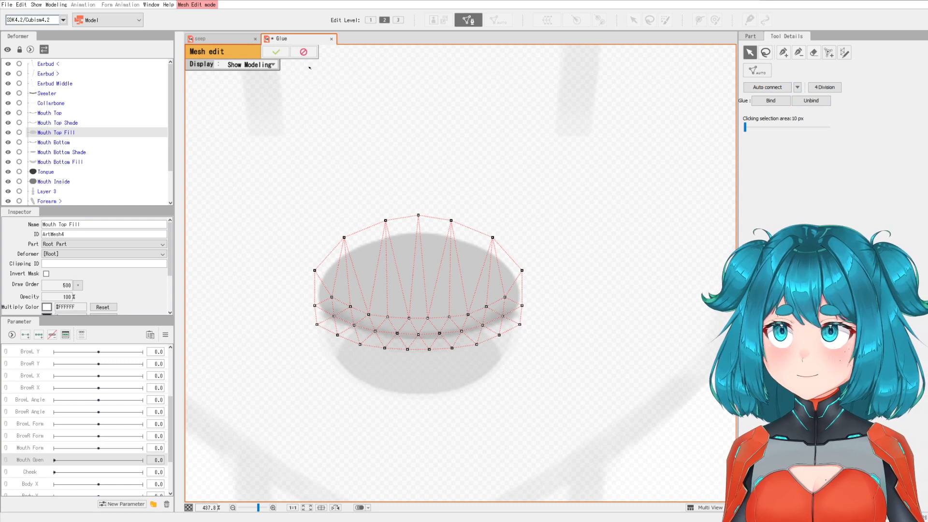
{"action": "left_click", "coordinate": [278, 51]}
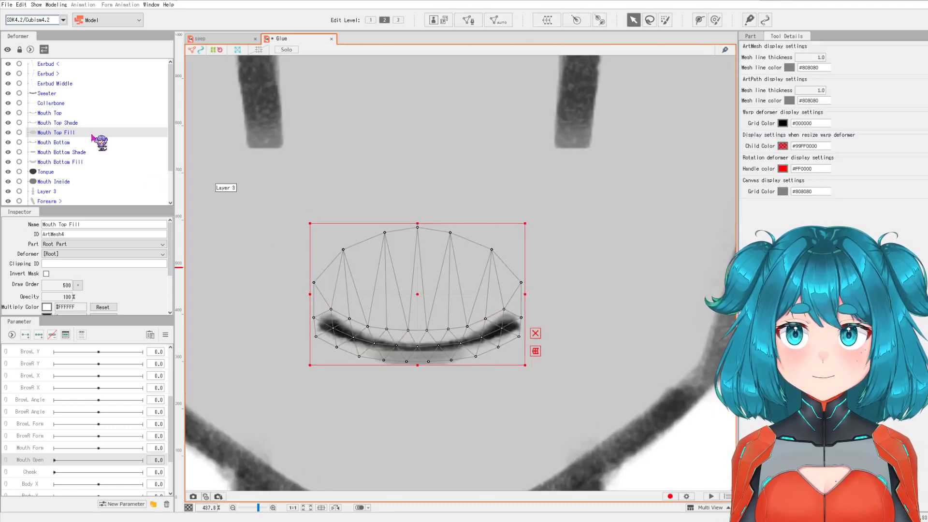
Step: Glue Mouth Top and Mouth Top Shade together by binding all their overlapping mesh vertices
{"action": "left_click", "coordinate": [66, 115]}
{"action": "left_click", "coordinate": [72, 123], "text": "ctrl"}
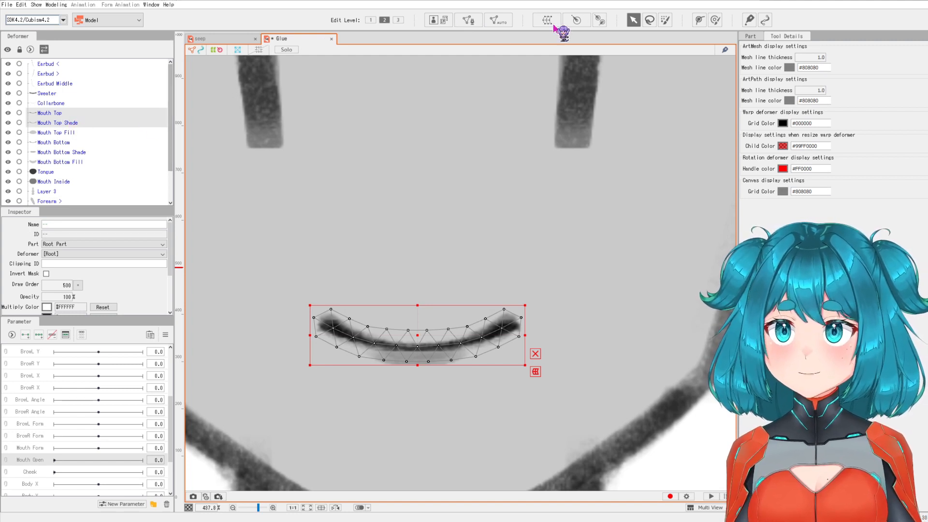
{"action": "left_click", "coordinate": [468, 20]}
{"action": "left_click_drag", "start_coordinate": [217, 240], "coordinate": [603, 411]}
{"action": "left_click", "coordinate": [771, 101]}
{"action": "left_click", "coordinate": [275, 52]}
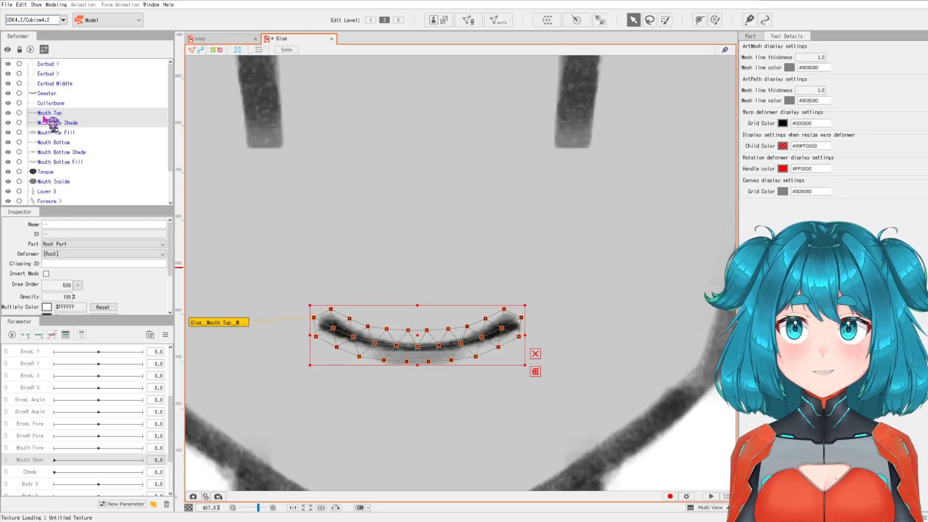
Step: Glue Mouth Top and Mouth Top Fill together by binding the overlapping vertices along the mouth line
{"action": "left_click", "coordinate": [64, 133], "text": "ctrl"}
{"action": "left_click", "coordinate": [467, 20]}
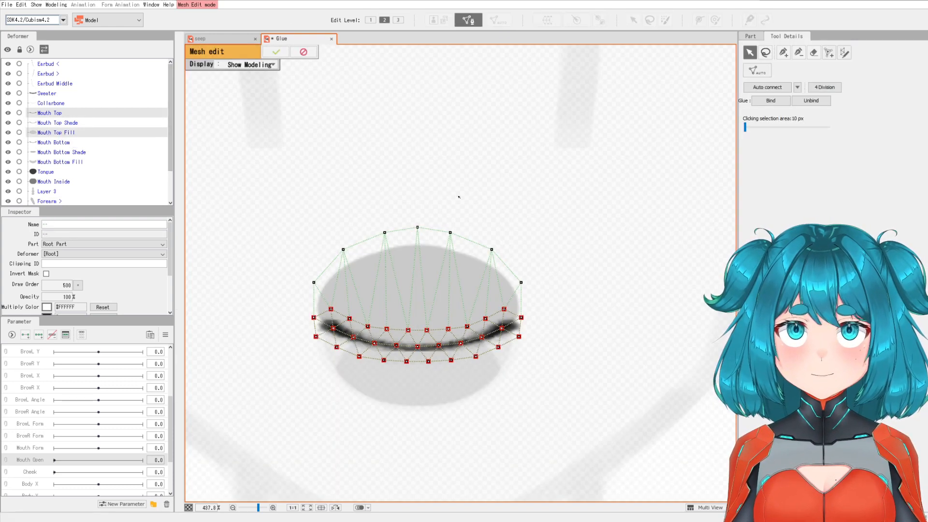
{"action": "left_click_drag", "start_coordinate": [272, 294], "coordinate": [590, 408]}
{"action": "left_click", "coordinate": [771, 101]}
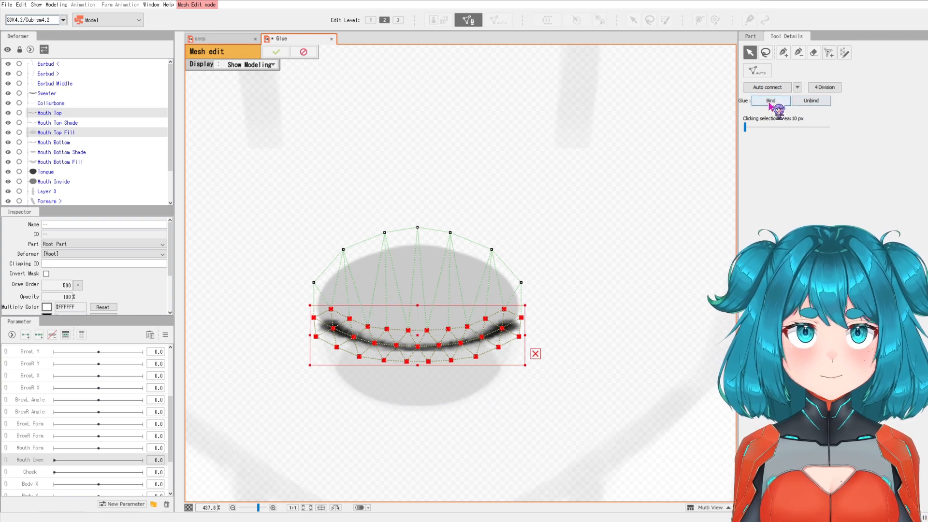
{"action": "left_click", "coordinate": [278, 52]}
Step: Create a three-point deform path on Mouth Top, with points at both mouth corners and the line's middle
{"action": "left_click", "coordinate": [51, 114]}
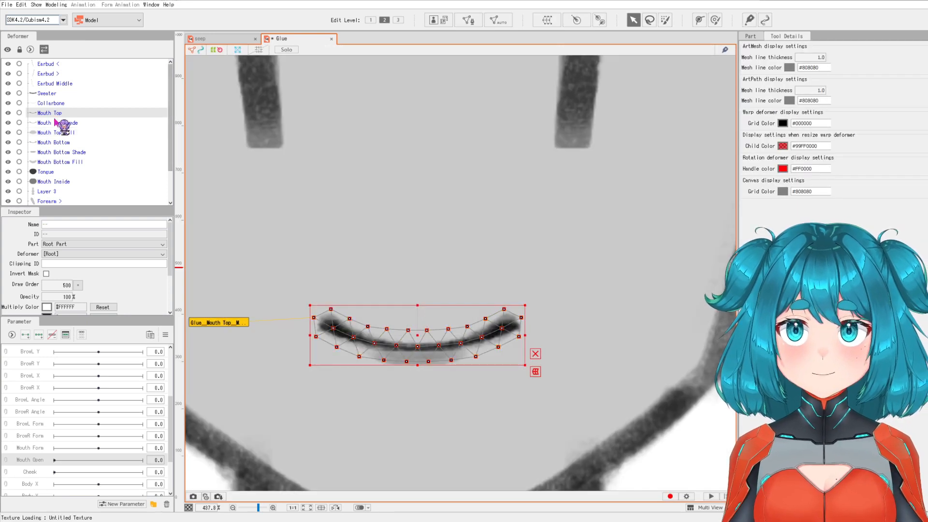
{"action": "left_click", "coordinate": [714, 20]}
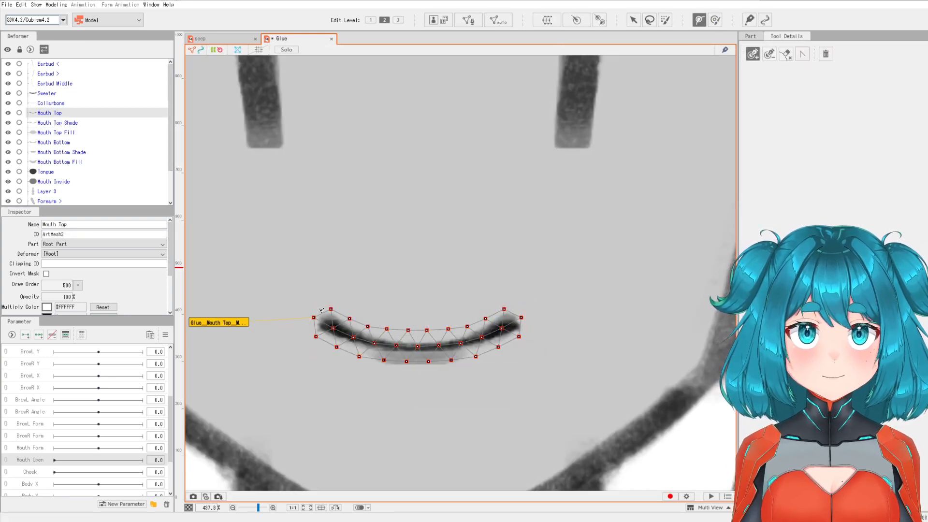
{"action": "left_click", "coordinate": [328, 325]}
{"action": "left_click", "coordinate": [417, 347]}
{"action": "left_click", "coordinate": [506, 326]}
{"action": "left_click", "coordinate": [632, 20]}
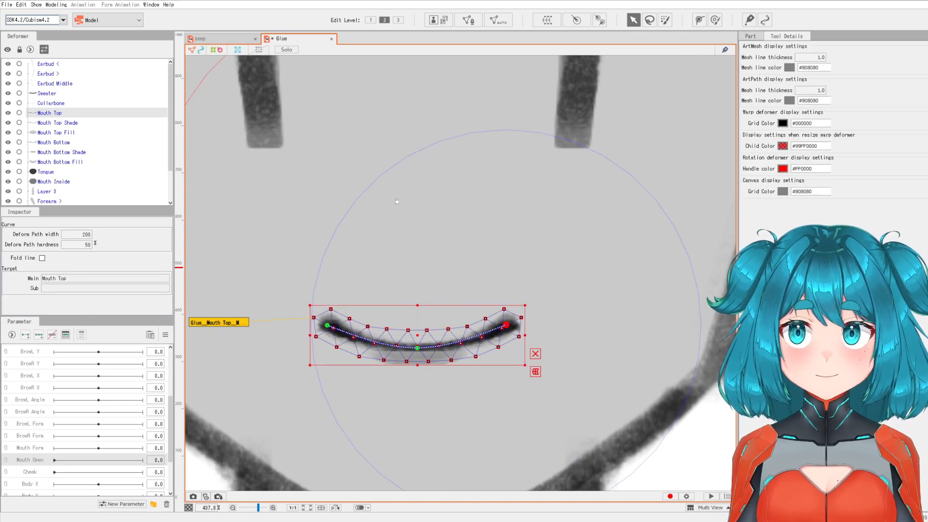
Step: Lock Mouth Top Shade and Mouth Top Fill, keeping Mouth Top selected
{"action": "left_click_drag", "start_coordinate": [397, 201], "coordinate": [399, 186]}
{"action": "left_click", "coordinate": [20, 123]}
{"action": "left_click", "coordinate": [19, 132]}
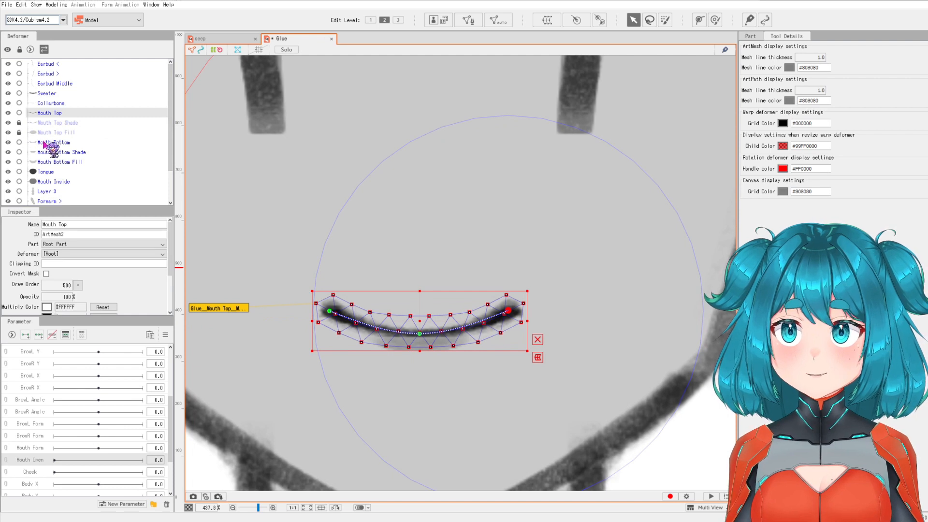
{"action": "left_click", "coordinate": [65, 124]}
{"action": "left_click", "coordinate": [57, 133]}
{"action": "left_click", "coordinate": [57, 113]}
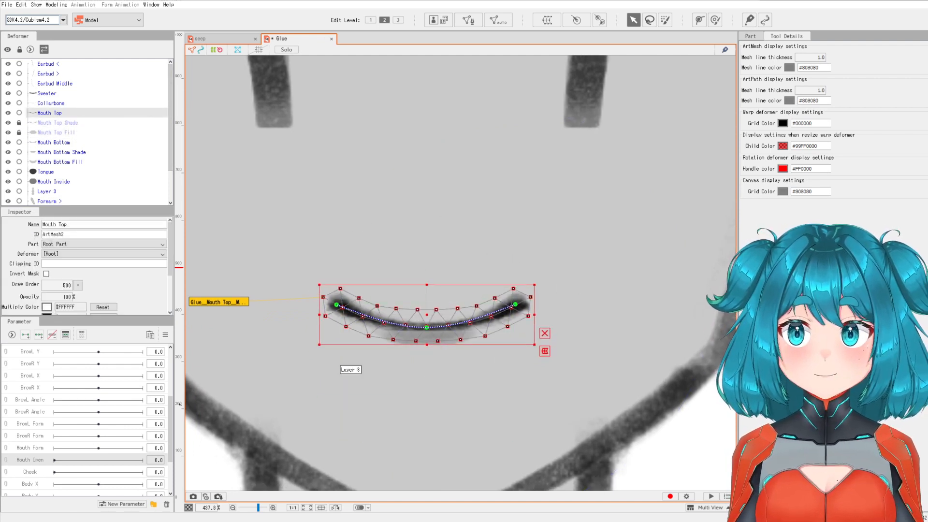
Step: Add two keys to Mouth Open for Mouth Top and raise the middle path point slightly at value 1.0
{"action": "left_click_drag", "start_coordinate": [61, 462], "coordinate": [196, 461]}
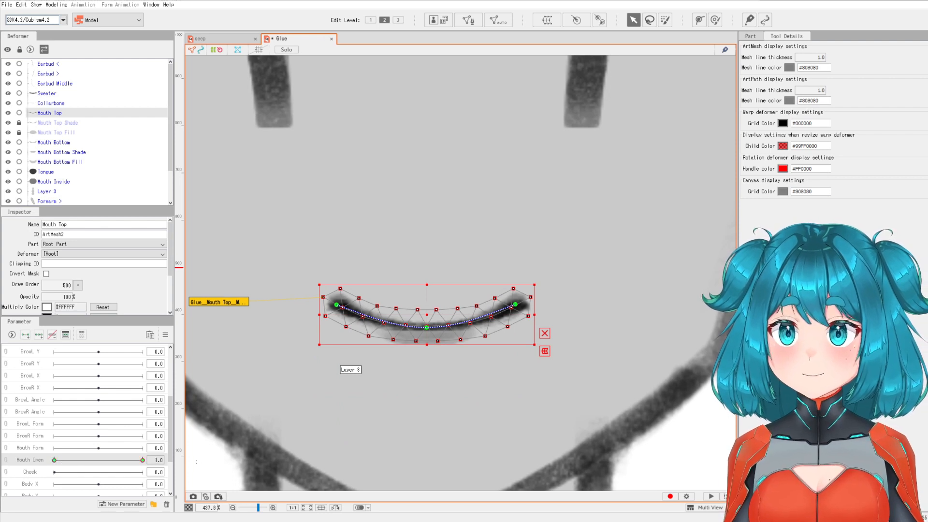
{"action": "left_click", "coordinate": [544, 334]}
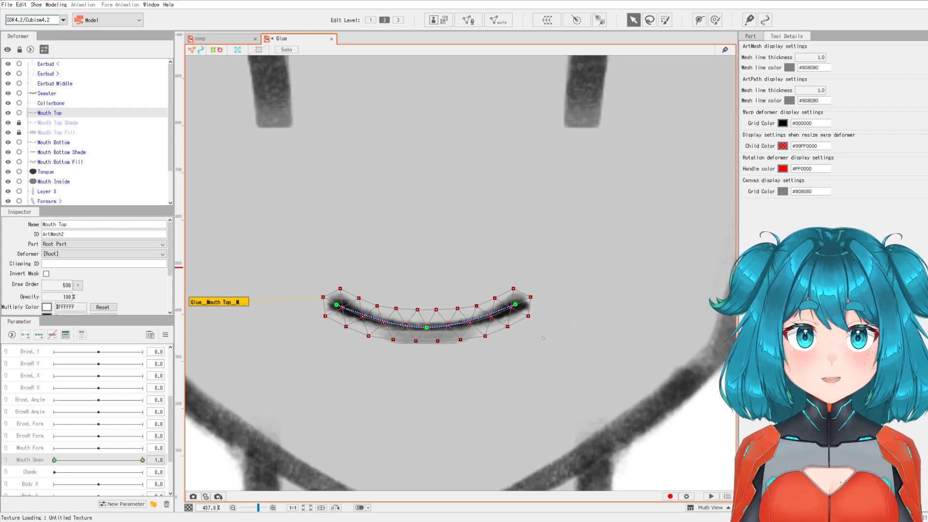
{"action": "left_click_drag", "start_coordinate": [427, 328], "coordinate": [427, 322]}
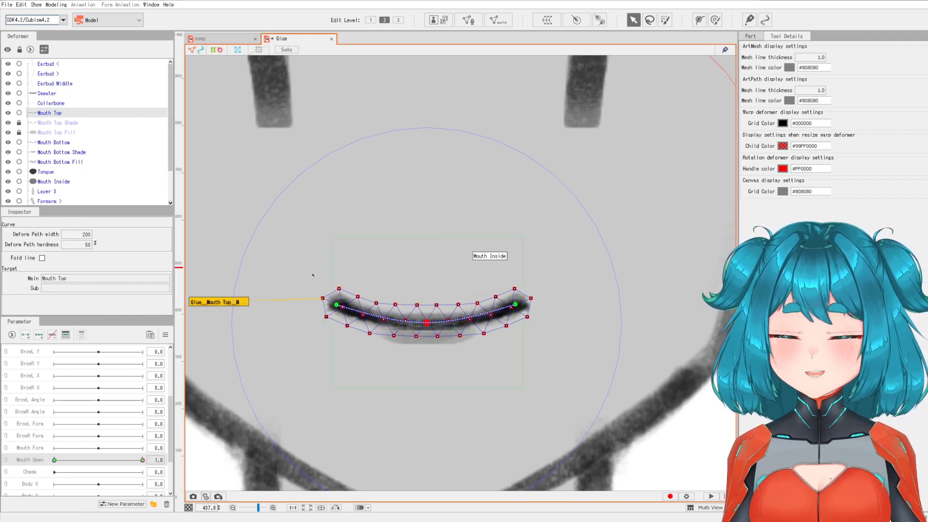
Step: Paint the weights of the glue between Mouth Top and Mouth Top Fill to the red side along the mouth line
{"action": "left_click", "coordinate": [208, 302]}
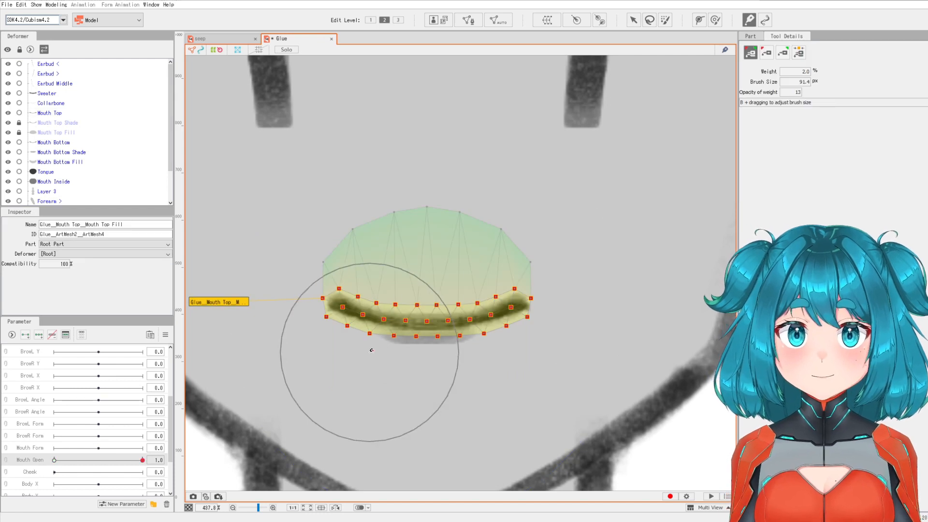
{"action": "left_click_drag", "start_coordinate": [410, 357], "coordinate": [383, 363]}
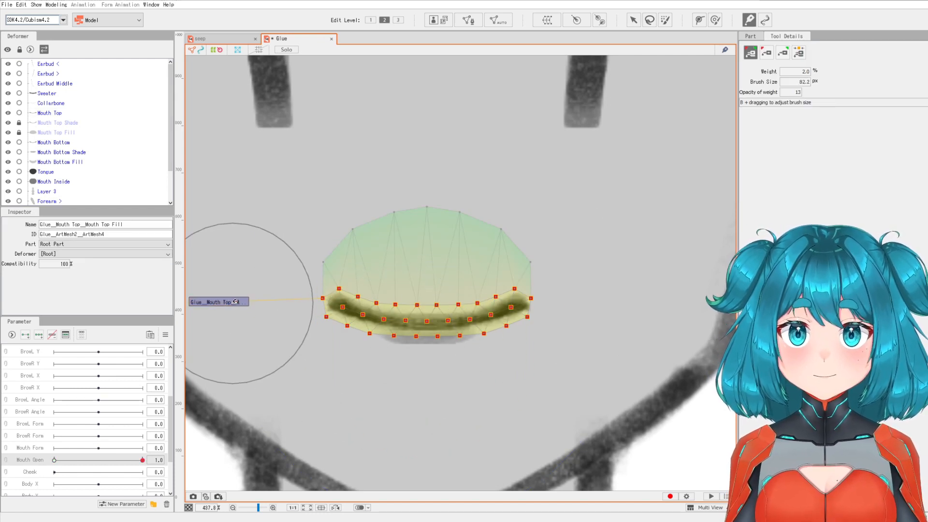
{"action": "left_click_drag", "start_coordinate": [491, 354], "coordinate": [488, 353]}
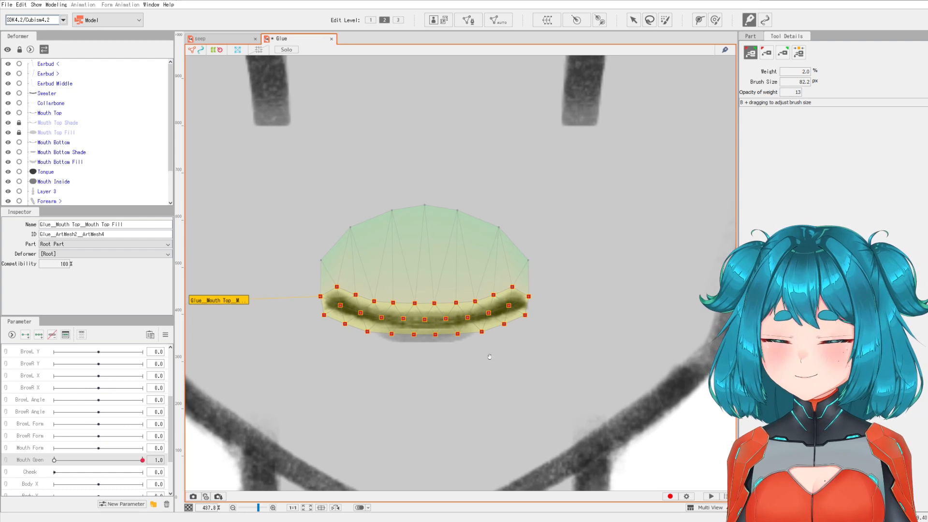
{"action": "mouse_move", "coordinate": [394, 346]}
{"action": "left_mouse_down"}
{"action": "mouse_move", "coordinate": [432, 364]}
{"action": "mouse_move", "coordinate": [317, 317]}
{"action": "mouse_move", "coordinate": [435, 331]}
{"action": "mouse_move", "coordinate": [327, 322]}
{"action": "mouse_move", "coordinate": [361, 314]}
{"action": "mouse_move", "coordinate": [344, 329]}
{"action": "mouse_move", "coordinate": [313, 310]}
{"action": "mouse_move", "coordinate": [364, 292]}
{"action": "mouse_move", "coordinate": [562, 299]}
{"action": "mouse_move", "coordinate": [277, 282]}
{"action": "mouse_move", "coordinate": [381, 327]}
{"action": "left_mouse_up"}
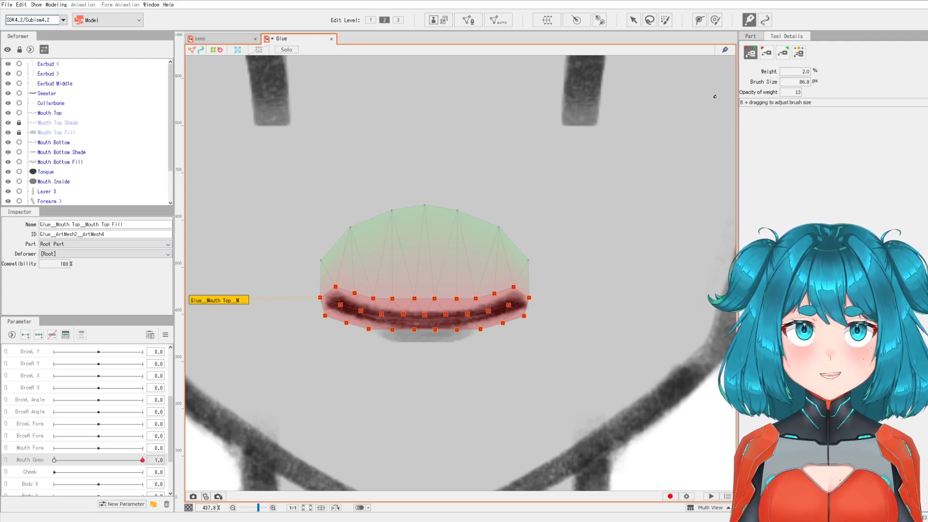
{"action": "mouse_move", "coordinate": [403, 308]}
{"action": "left_mouse_down"}
{"action": "mouse_move", "coordinate": [397, 352]}
{"action": "mouse_move", "coordinate": [459, 306]}
{"action": "mouse_move", "coordinate": [445, 283]}
{"action": "mouse_move", "coordinate": [381, 264]}
{"action": "mouse_move", "coordinate": [474, 271]}
{"action": "mouse_move", "coordinate": [379, 335]}
{"action": "mouse_move", "coordinate": [405, 329]}
{"action": "mouse_move", "coordinate": [358, 310]}
{"action": "mouse_move", "coordinate": [477, 291]}
{"action": "mouse_move", "coordinate": [271, 296]}
{"action": "left_mouse_up"}
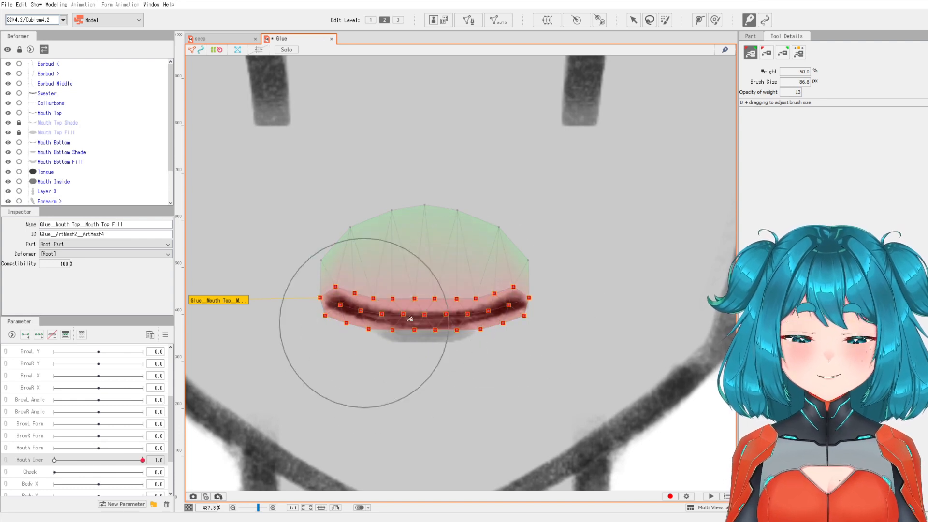
{"action": "mouse_move", "coordinate": [410, 318]}
{"action": "left_mouse_down"}
{"action": "mouse_move", "coordinate": [416, 307]}
{"action": "mouse_move", "coordinate": [488, 308]}
{"action": "left_mouse_up"}
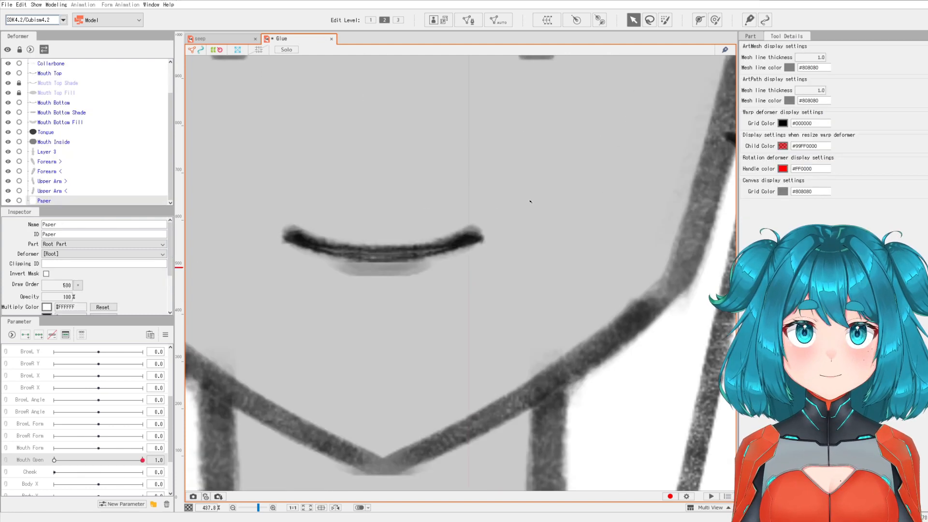
Step: Raise the middle deform path point of Mouth Top further at Mouth Open 1.0 to open the upper lip, then deselect it
{"action": "scroll", "coordinate": [530, 201], "scroll_direction": "up", "scroll_amount": 2}
{"action": "left_click", "coordinate": [455, 248]}
{"action": "left_click_drag", "start_coordinate": [315, 308], "coordinate": [412, 309]}
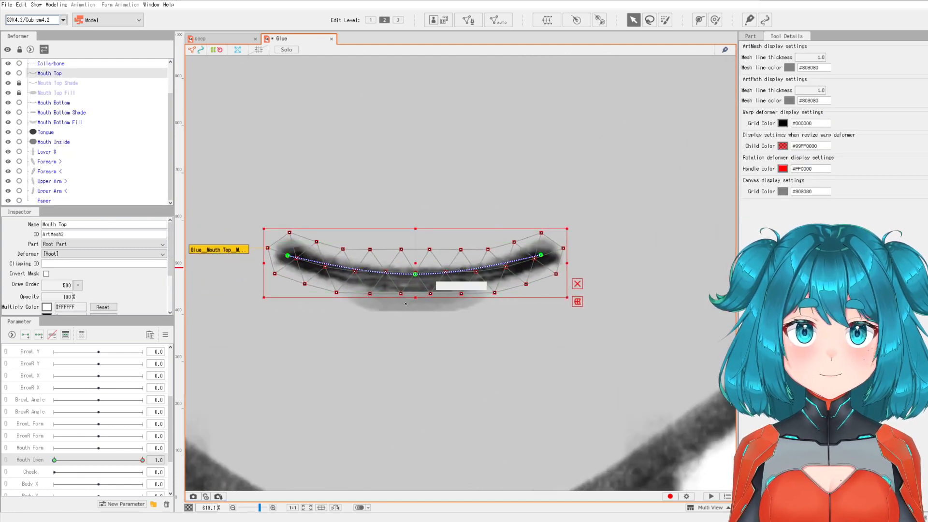
{"action": "left_click", "coordinate": [576, 284]}
{"action": "left_click_drag", "start_coordinate": [415, 274], "coordinate": [412, 229]}
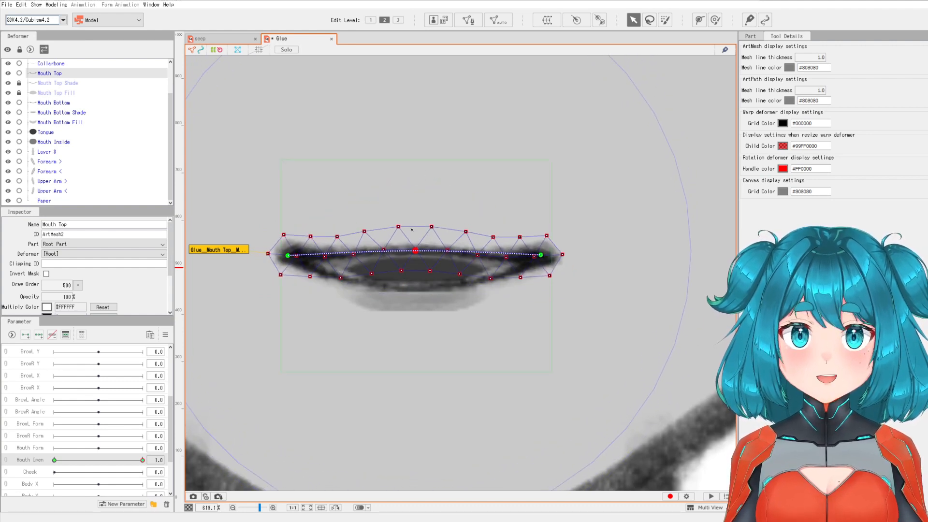
{"action": "scroll", "coordinate": [412, 229], "scroll_direction": "down", "scroll_amount": 6}
{"action": "left_click", "coordinate": [514, 329]}
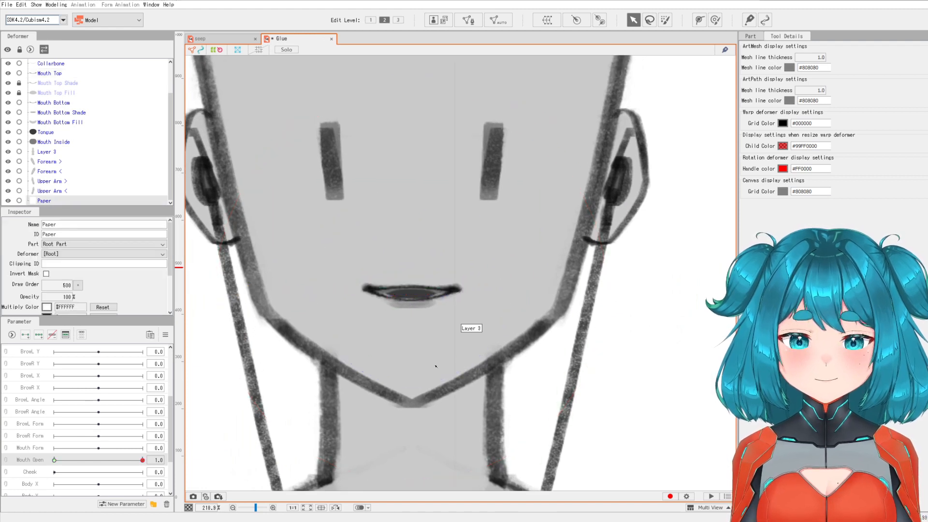
Step: Preview the mouth deformation by running Mouth Open to 1.0 and returning it to 0.0
{"action": "scroll", "coordinate": [368, 287], "scroll_direction": "down", "scroll_amount": 3}
{"action": "left_click_drag", "start_coordinate": [58, 456], "coordinate": [224, 455]}
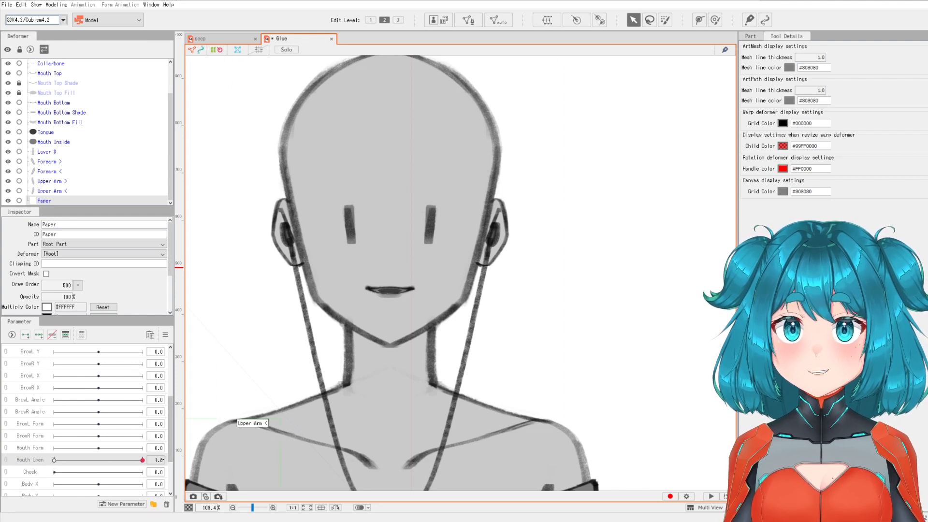
{"action": "left_click_drag", "start_coordinate": [142, 459], "coordinate": [54, 459]}
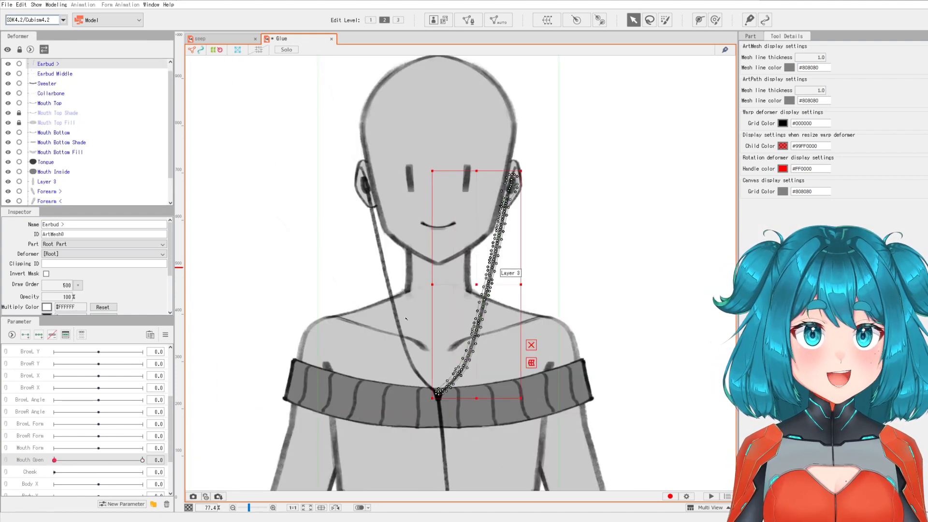
Step: Examine the earbud cord and sweater meshes and how they meet at the neckline
{"action": "left_click", "coordinate": [397, 297], "text": "shift"}
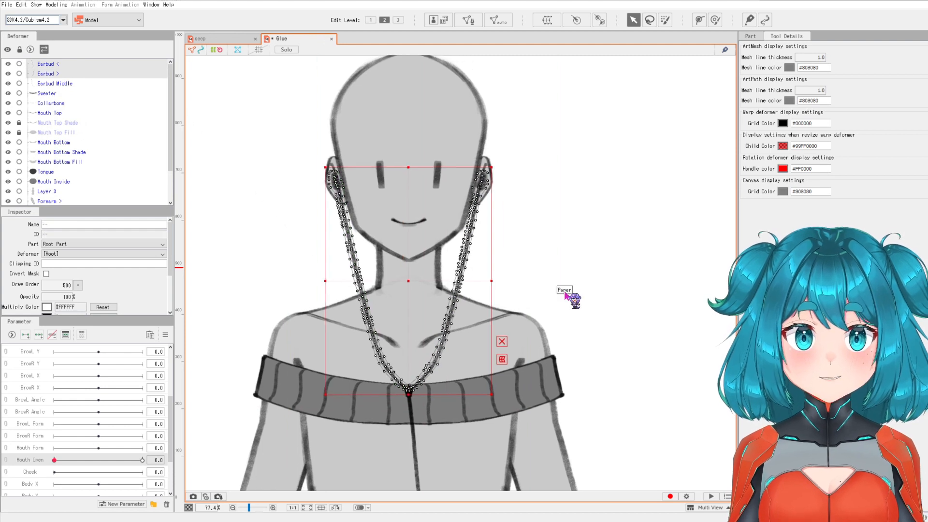
{"action": "left_click", "coordinate": [629, 282]}
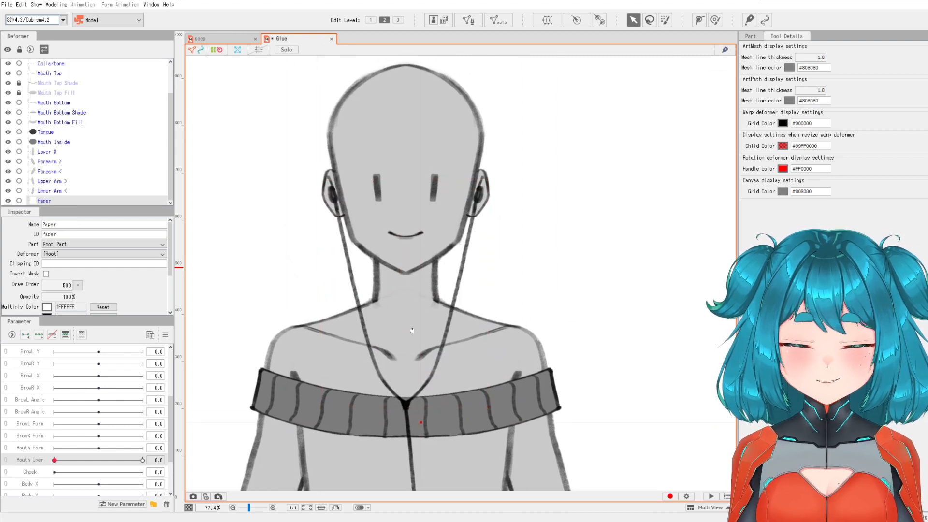
{"action": "left_click", "coordinate": [535, 409]}
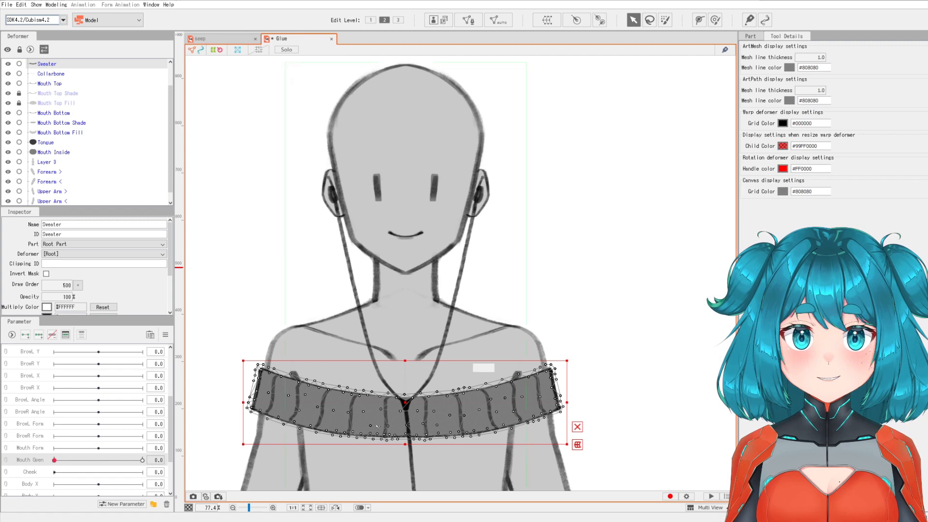
{"action": "left_click", "coordinate": [559, 292]}
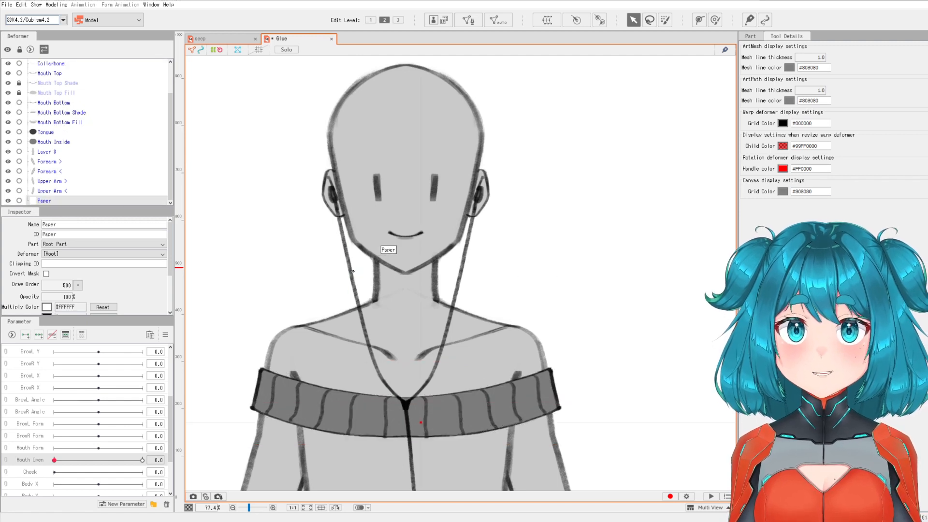
{"action": "left_click", "coordinate": [354, 270]}
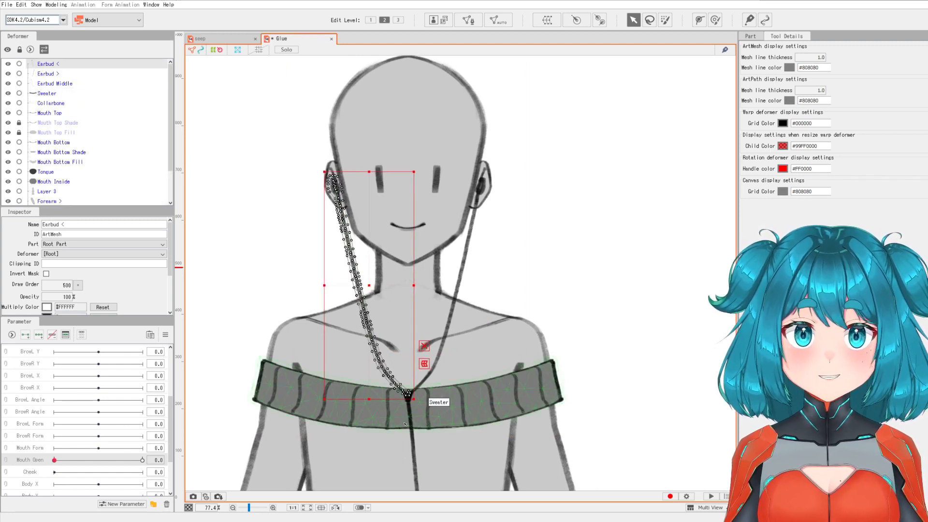
{"action": "scroll", "coordinate": [608, 290], "scroll_direction": "down", "scroll_amount": 4}
{"action": "left_click_drag", "start_coordinate": [607, 288], "coordinate": [527, 256]}
{"action": "left_click", "coordinate": [681, 317]}
{"action": "scroll", "coordinate": [437, 273], "scroll_direction": "up", "scroll_amount": 2}
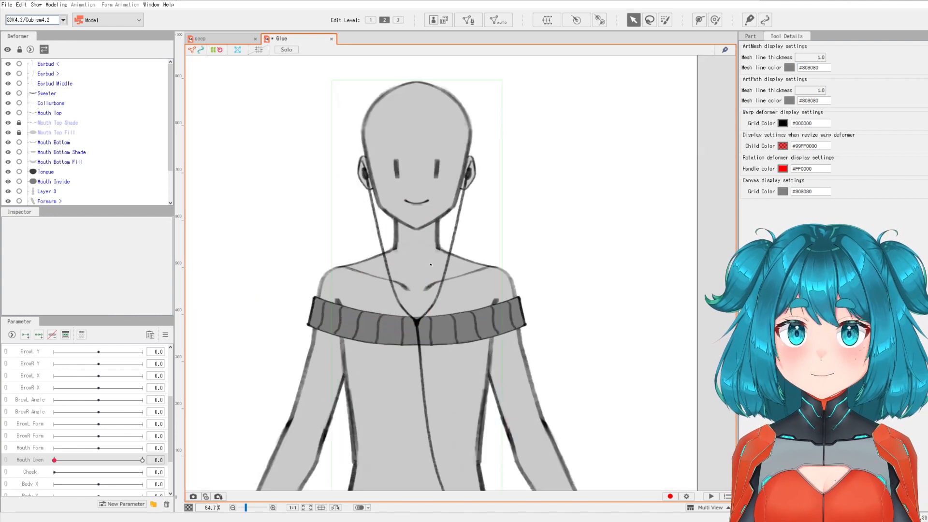
{"action": "scroll", "coordinate": [430, 164], "scroll_direction": "up", "scroll_amount": 2}
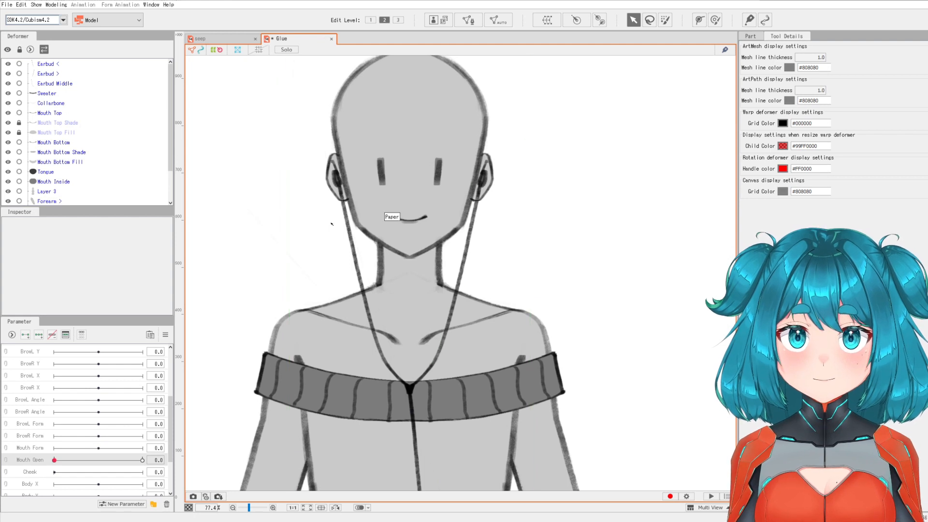
{"action": "left_click", "coordinate": [337, 186]}
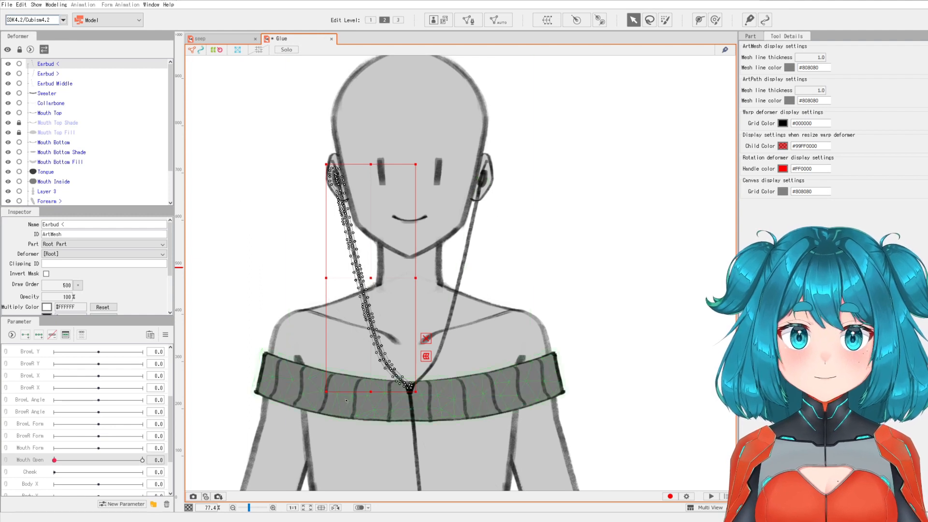
{"action": "scroll", "coordinate": [387, 362], "scroll_direction": "down", "scroll_amount": 1}
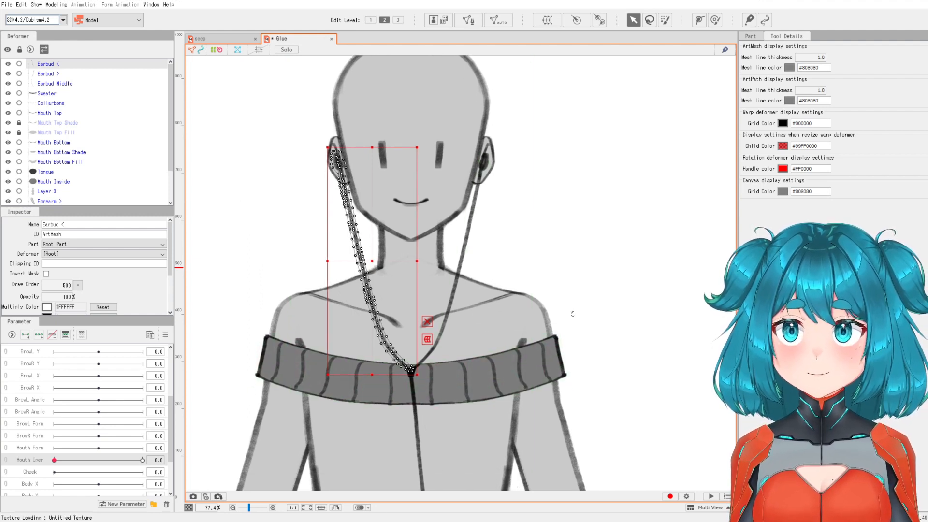
{"action": "scroll", "coordinate": [377, 356], "scroll_direction": "up", "scroll_amount": 2}
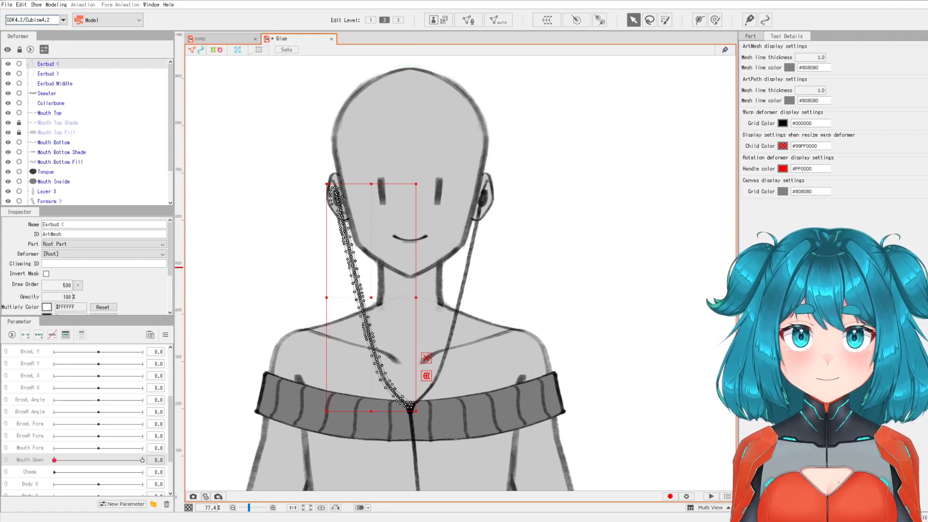
Step: Select Earbud <, Earbud > and Earbud Middle together and paste a duplicate set of them into the model
{"action": "left_click", "coordinate": [456, 333]}
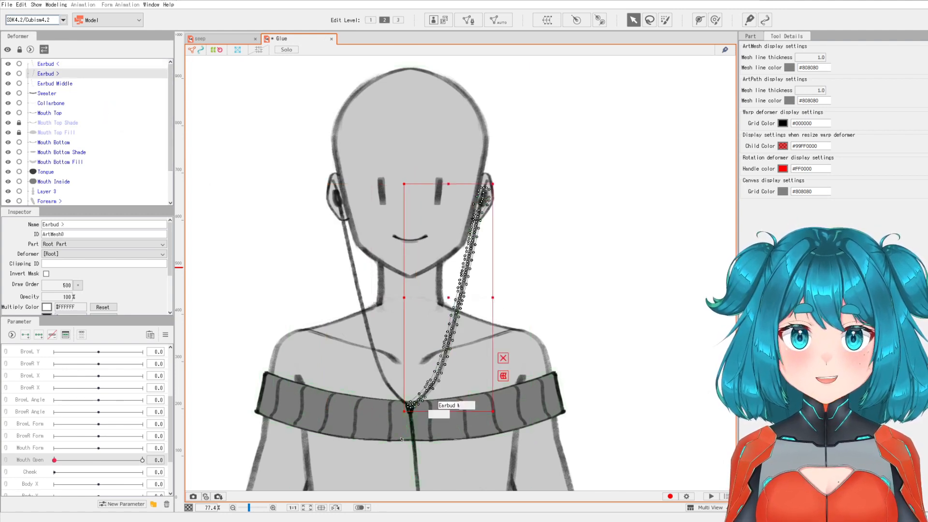
{"action": "left_click", "coordinate": [387, 384], "text": "shift"}
{"action": "left_click", "coordinate": [413, 434], "text": "shift"}
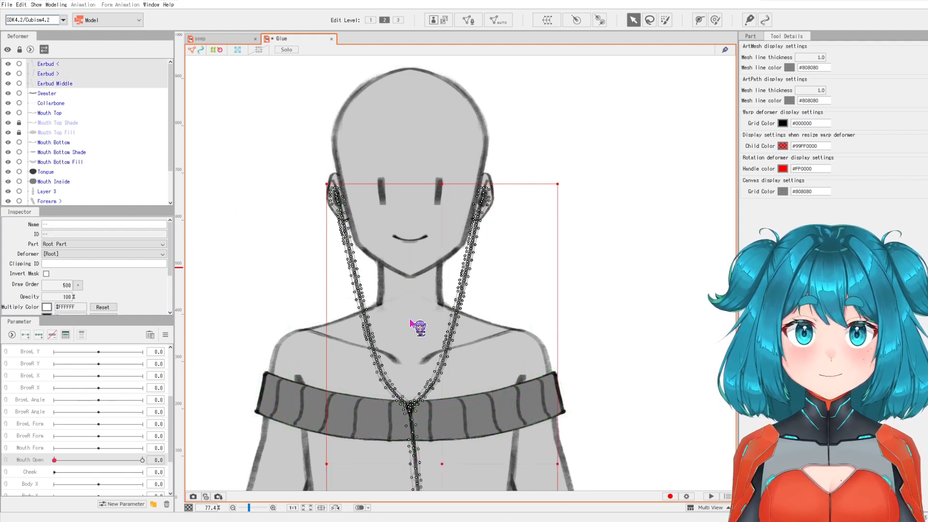
{"action": "key", "text": "ctrl+v"}
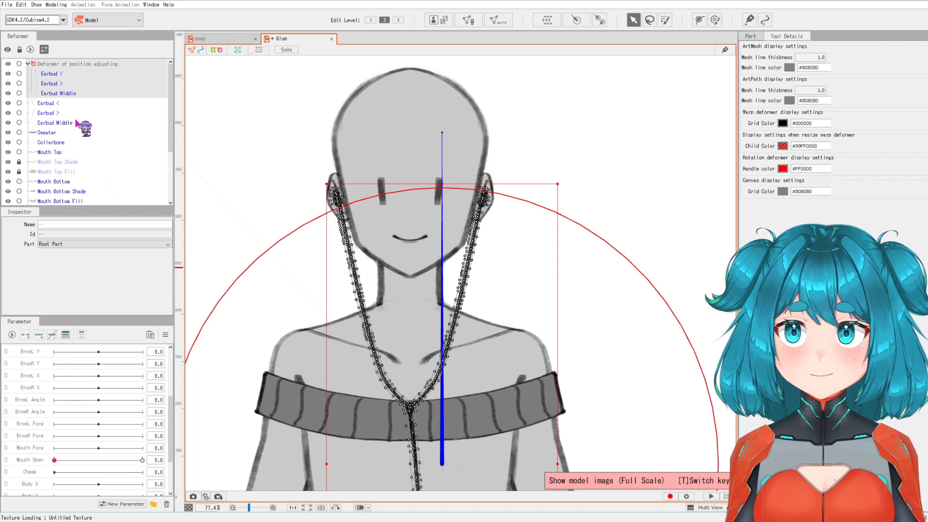
Step: Set the three duplicated earbud meshes to 0% opacity and delete their temporary position-adjusting deformer
{"action": "left_click", "coordinate": [62, 64]}
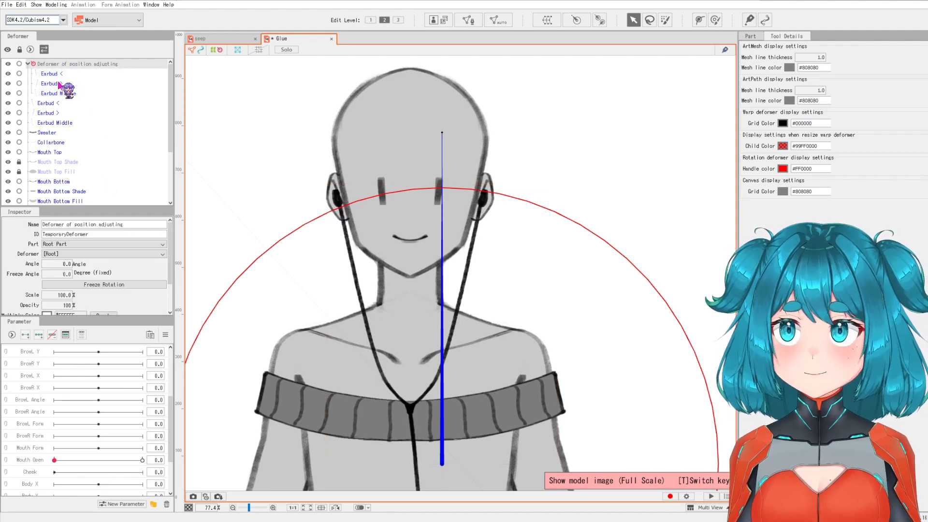
{"action": "left_click", "coordinate": [63, 74]}
{"action": "left_click", "coordinate": [62, 94], "text": "shift"}
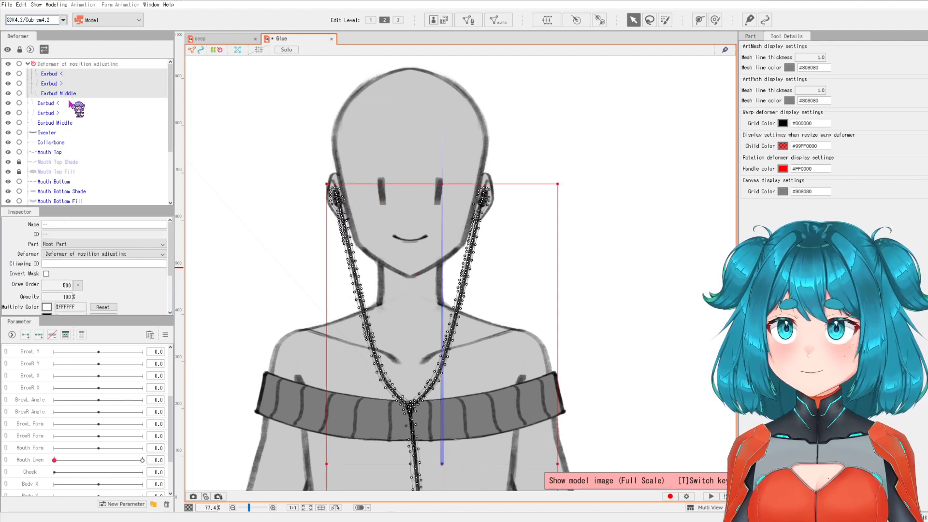
{"action": "double_click", "coordinate": [63, 296]}
{"action": "type", "text": "15"}
{"action": "key", "text": "Return"}
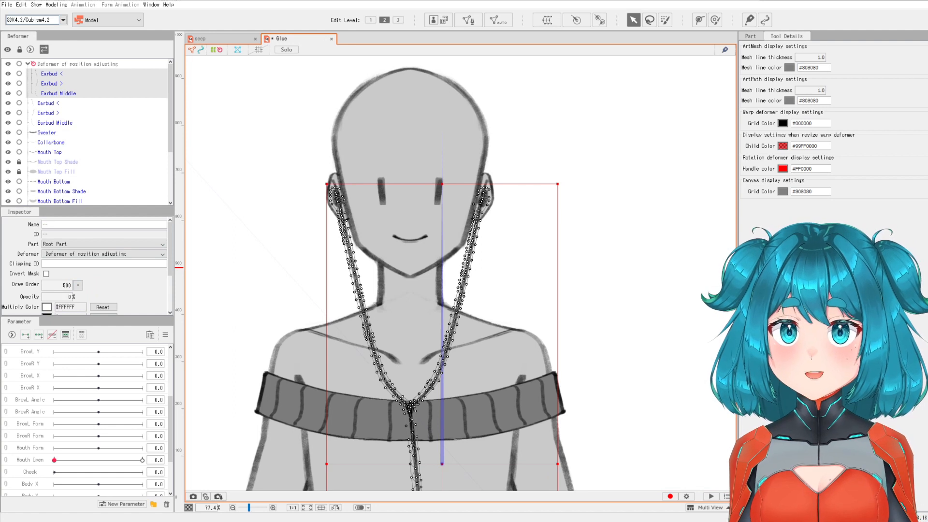
{"action": "left_click", "coordinate": [52, 66]}
{"action": "key", "text": "Delete"}
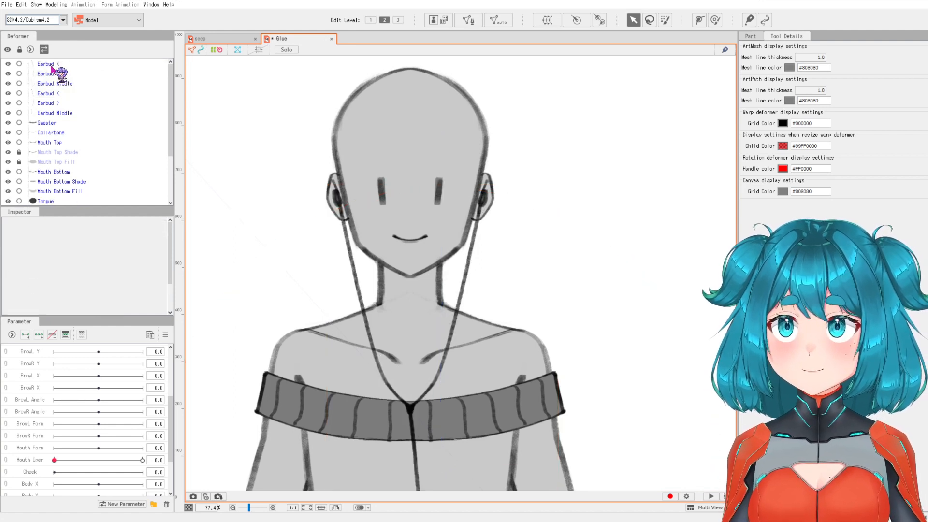
Step: Glue all vertices of the duplicated Earbud < mesh to the original Earbud < in mesh editing
{"action": "left_click", "coordinate": [52, 66]}
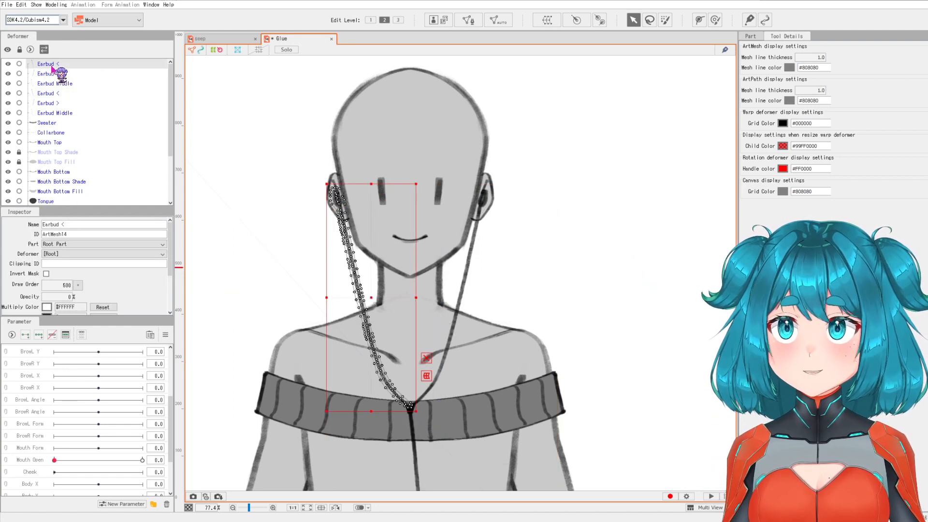
{"action": "left_click", "coordinate": [68, 94], "text": "ctrl"}
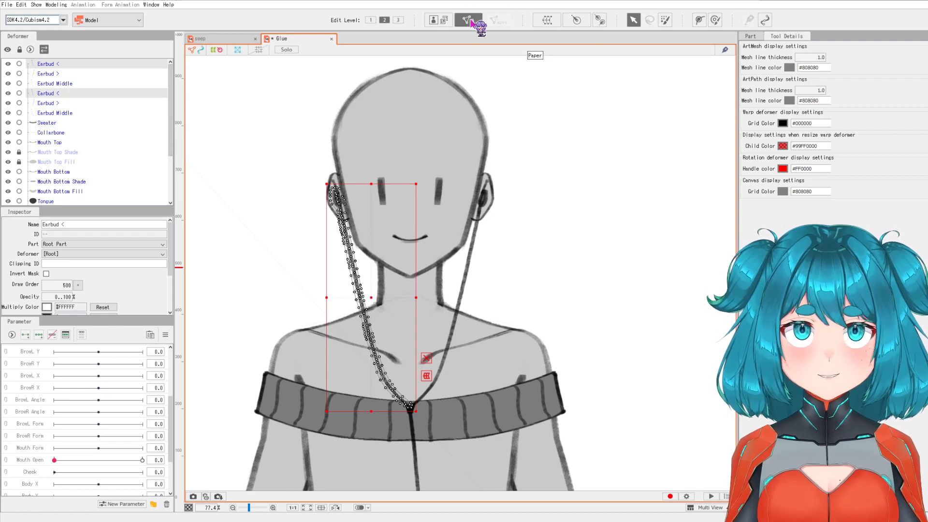
{"action": "left_click", "coordinate": [468, 20]}
{"action": "left_click_drag", "start_coordinate": [306, 136], "coordinate": [494, 395]}
{"action": "left_click", "coordinate": [770, 100]}
Step: Glue all vertices of the duplicated Earbud > mesh to the original Earbud >
{"action": "left_click", "coordinate": [53, 75]}
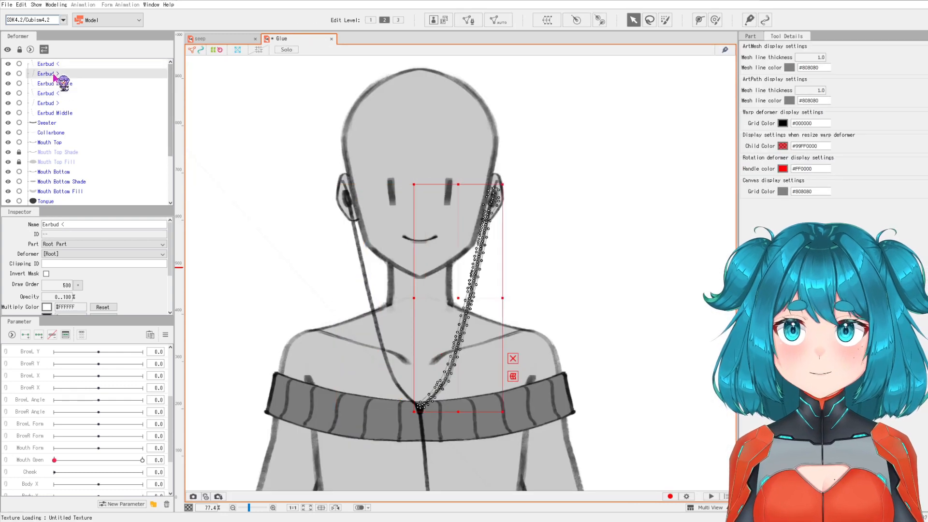
{"action": "left_click", "coordinate": [92, 104], "text": "ctrl"}
{"action": "left_click", "coordinate": [466, 21]}
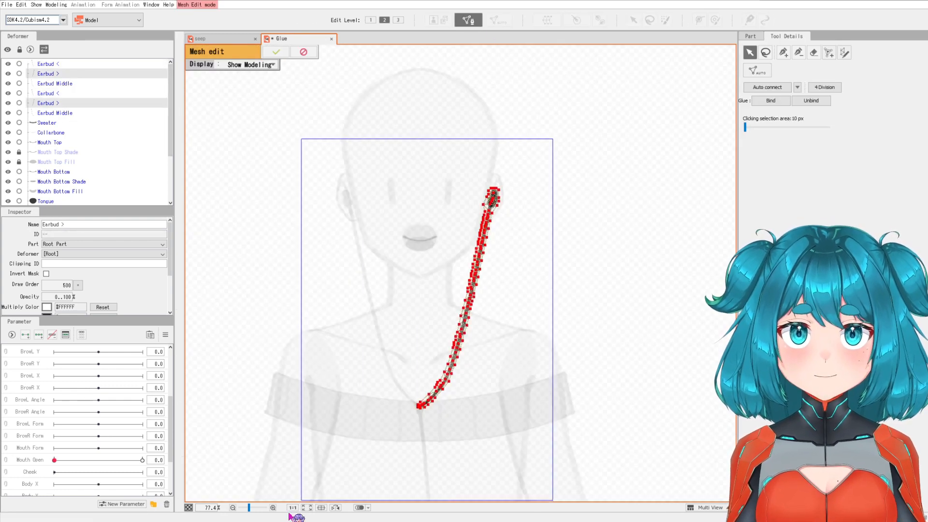
{"action": "left_click", "coordinate": [765, 102]}
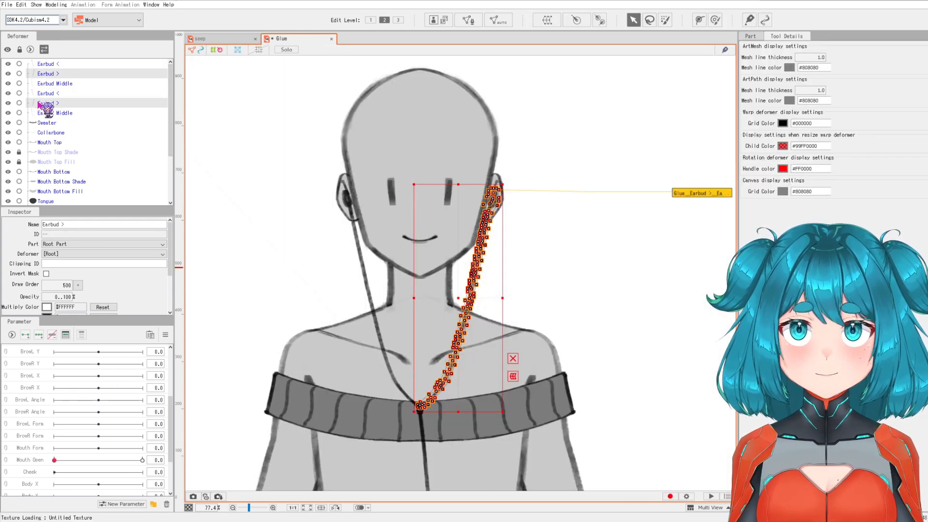
Step: Glue all vertices of the duplicated Earbud Middle mesh to the original Earbud Middle and finish mesh editing
{"action": "left_click", "coordinate": [54, 84]}
{"action": "left_click", "coordinate": [55, 112], "text": "ctrl"}
{"action": "scroll", "coordinate": [491, 289], "scroll_direction": "down", "scroll_amount": 4}
{"action": "key", "text": "ctrl+a"}
{"action": "left_click", "coordinate": [781, 101]}
{"action": "left_click", "coordinate": [276, 51]}
{"action": "scroll", "coordinate": [411, 193], "scroll_direction": "up", "scroll_amount": 4}
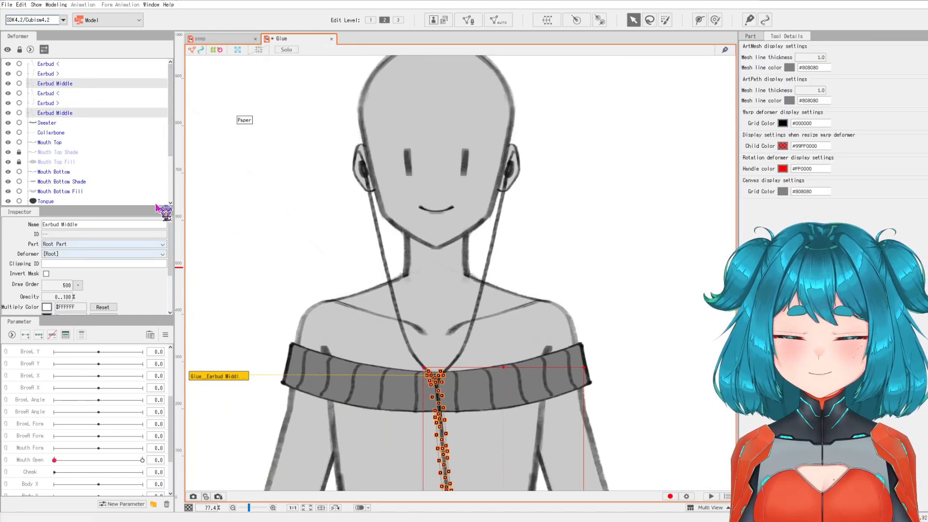
Step: Create a rotation deformer for the three original earbud meshes and move its pivot to where the cords join
{"action": "left_click", "coordinate": [68, 74]}
{"action": "left_click", "coordinate": [70, 87]}
{"action": "left_click", "coordinate": [67, 96]}
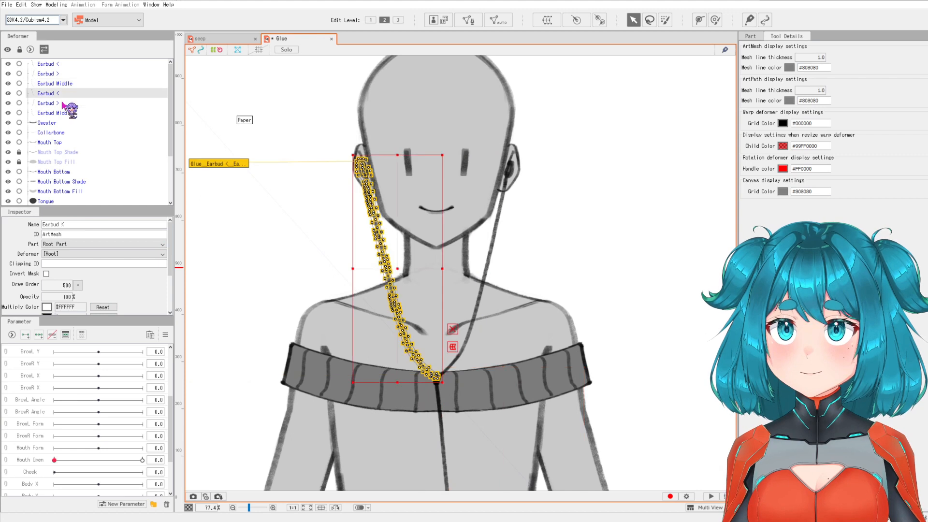
{"action": "left_click", "coordinate": [62, 103], "text": "ctrl"}
{"action": "left_click", "coordinate": [61, 112], "text": "ctrl"}
{"action": "scroll", "coordinate": [492, 247], "scroll_direction": "down", "scroll_amount": 3}
{"action": "left_click_drag", "start_coordinate": [492, 245], "coordinate": [386, 173]}
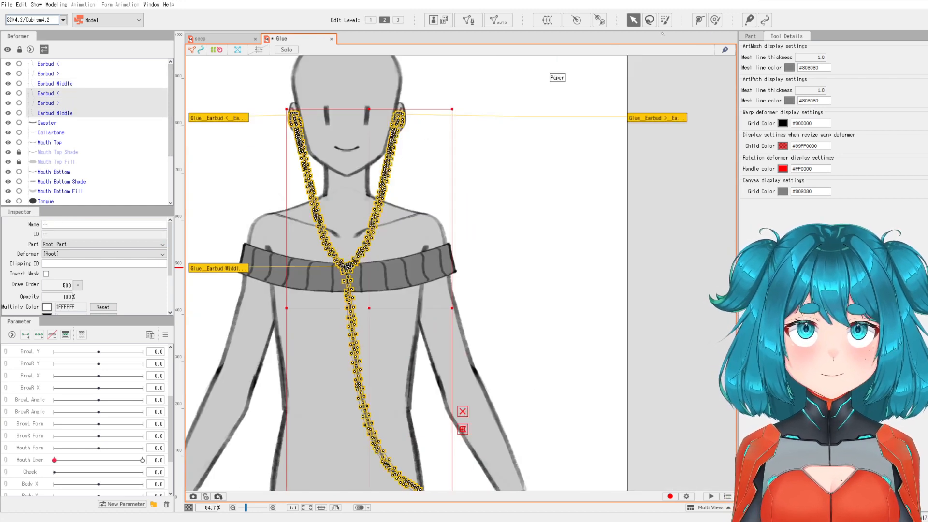
{"action": "left_click", "coordinate": [576, 20]}
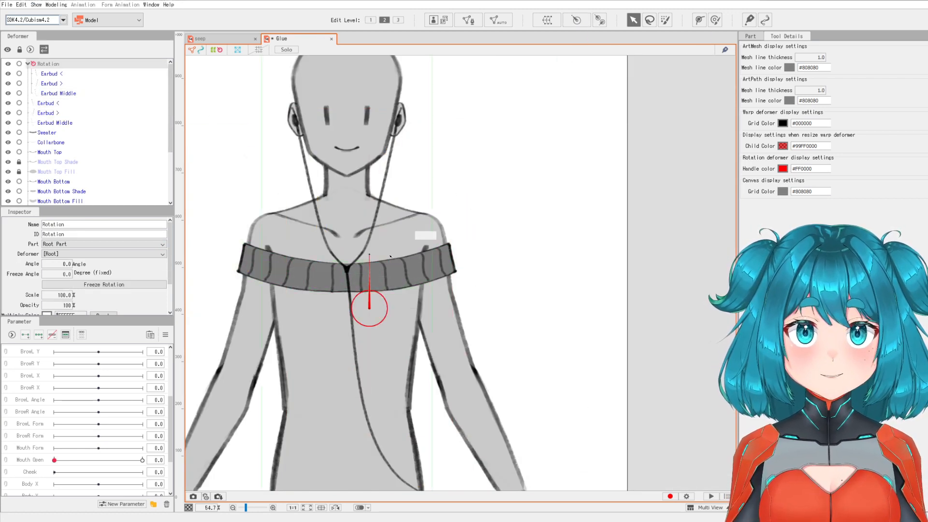
{"action": "scroll", "coordinate": [390, 259], "scroll_direction": "up", "scroll_amount": 2}
{"action": "left_click_drag", "start_coordinate": [470, 350], "coordinate": [438, 294]}
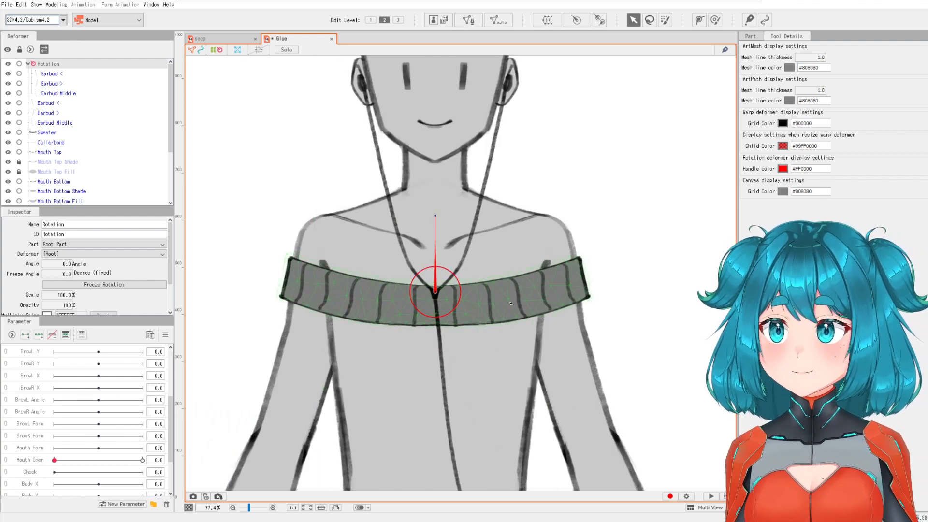
Step: Try shifting the rotation deformer off the cord junction to test the earbuds' movement, then undo the shift
{"action": "left_click_drag", "start_coordinate": [498, 300], "coordinate": [483, 304]}
{"action": "left_click_drag", "start_coordinate": [424, 299], "coordinate": [444, 320]}
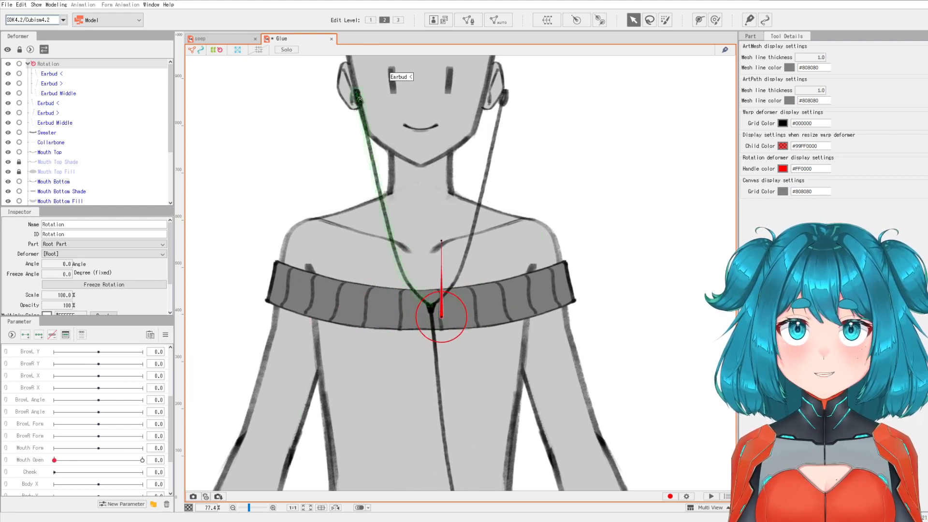
{"action": "scroll", "coordinate": [502, 134], "scroll_direction": "down", "scroll_amount": 4}
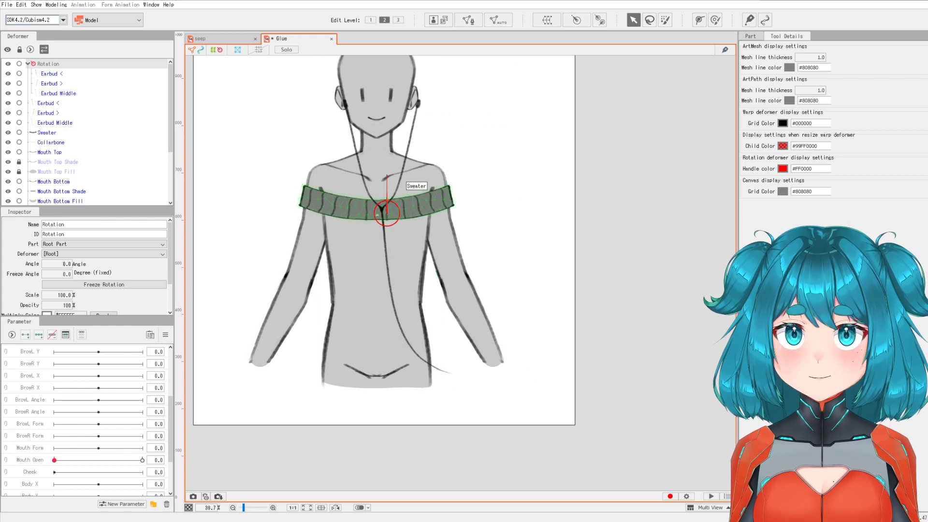
{"action": "key", "text": "ctrl+z"}
{"action": "scroll", "coordinate": [390, 145], "scroll_direction": "up", "scroll_amount": 4}
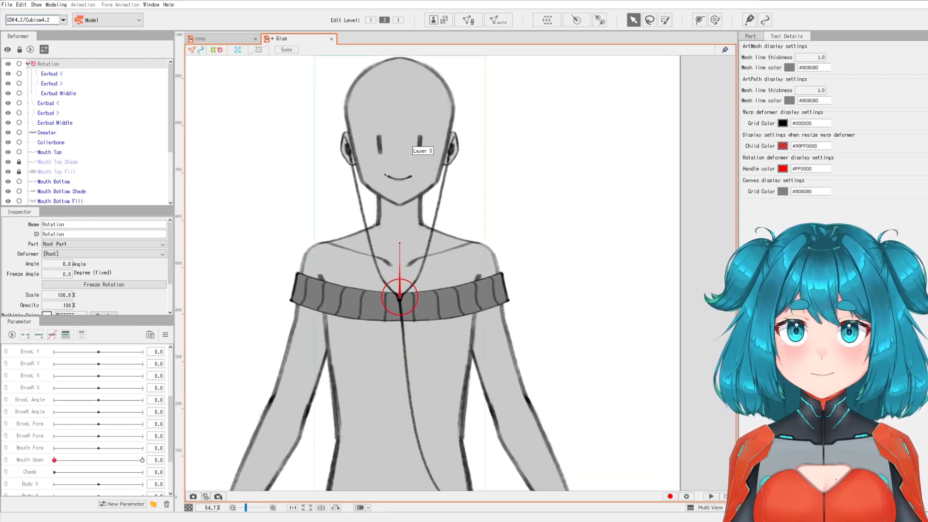
{"action": "scroll", "coordinate": [38, 344], "scroll_direction": "up", "scroll_amount": 3}
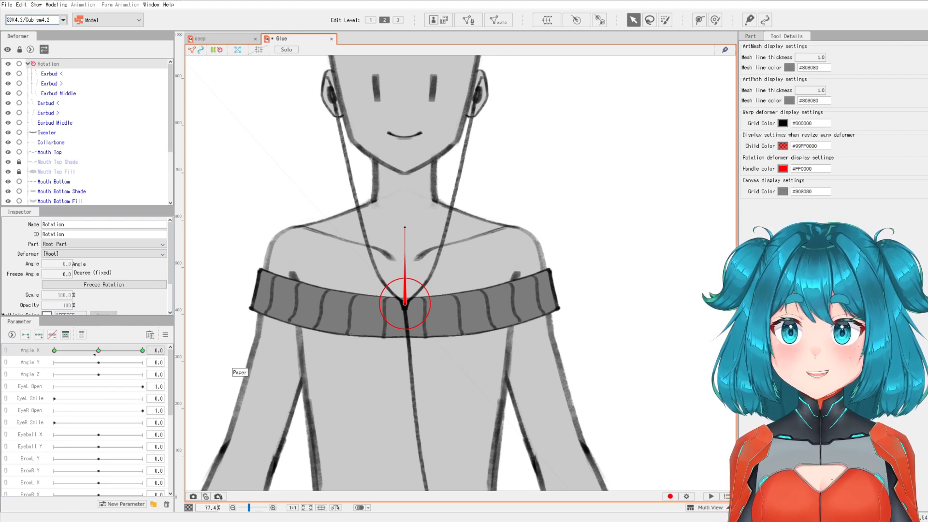
Step: Key the earbud rotation deformer to Angle Y, moving it up at 30 and down at -30, and scrub the parameter to check
{"action": "left_click", "coordinate": [37, 364]}
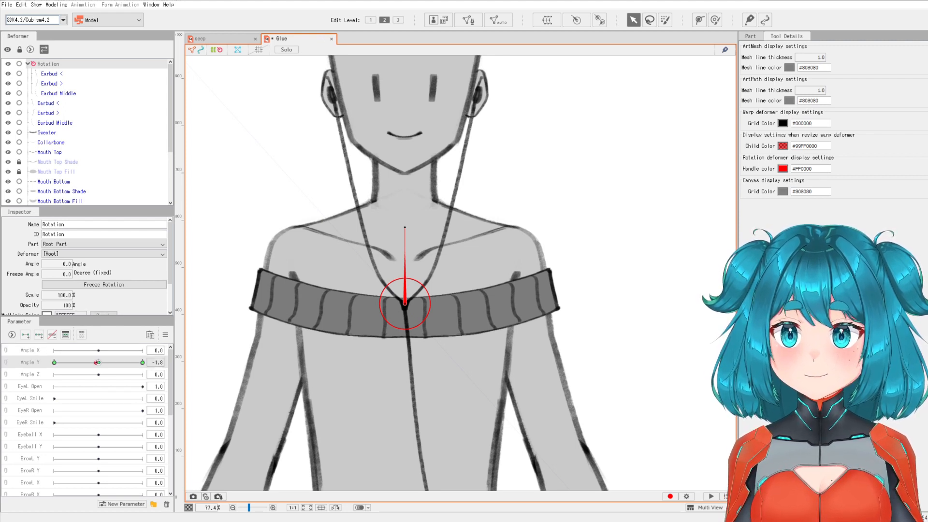
{"action": "left_click_drag", "start_coordinate": [393, 316], "coordinate": [392, 252]}
{"action": "left_click_drag", "start_coordinate": [129, 363], "coordinate": [54, 363]}
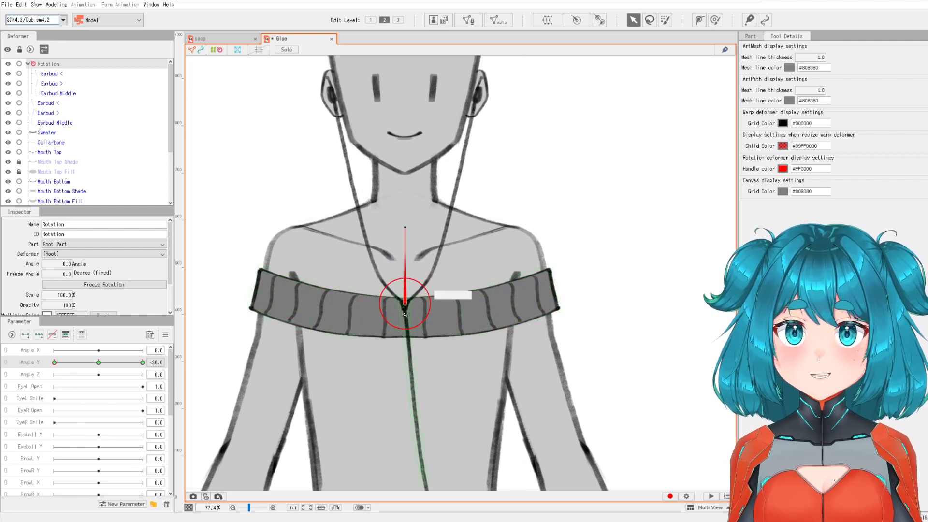
{"action": "left_click_drag", "start_coordinate": [409, 303], "coordinate": [408, 371]}
{"action": "left_click_drag", "start_coordinate": [449, 252], "coordinate": [449, 357]}
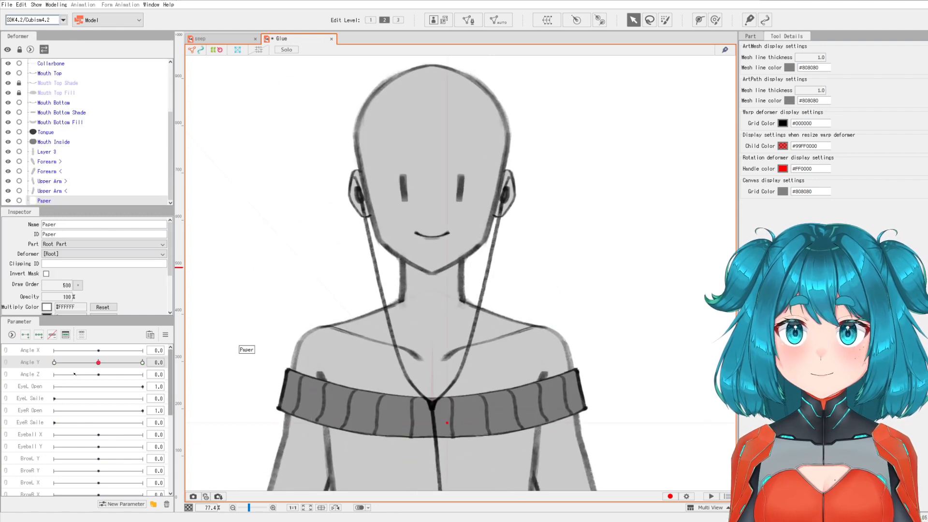
{"action": "mouse_move", "coordinate": [99, 362]}
{"action": "left_mouse_down"}
{"action": "mouse_move", "coordinate": [69, 364]}
{"action": "mouse_move", "coordinate": [89, 361]}
{"action": "left_mouse_up"}
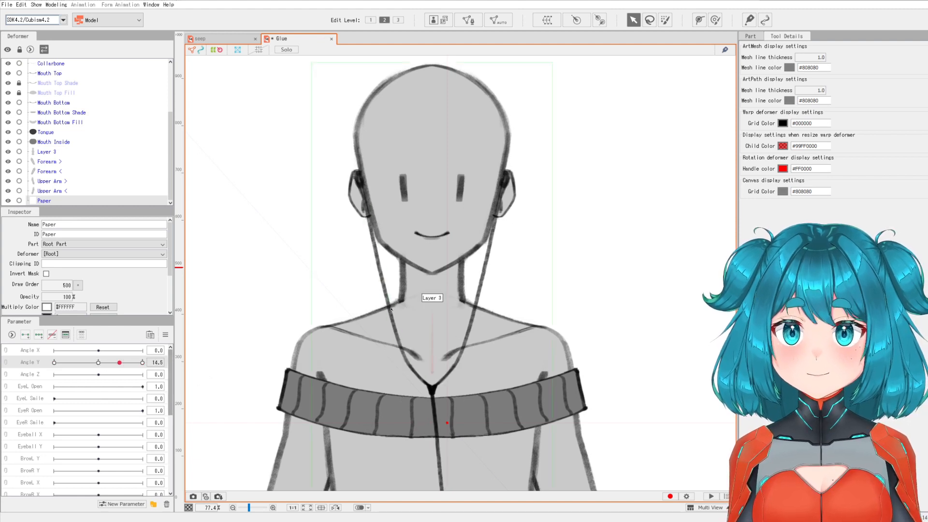
Step: Paint the glue weights between the two Earbud < meshes from the ear downward so the upper cord stays attached to the ear
{"action": "left_click", "coordinate": [403, 275]}
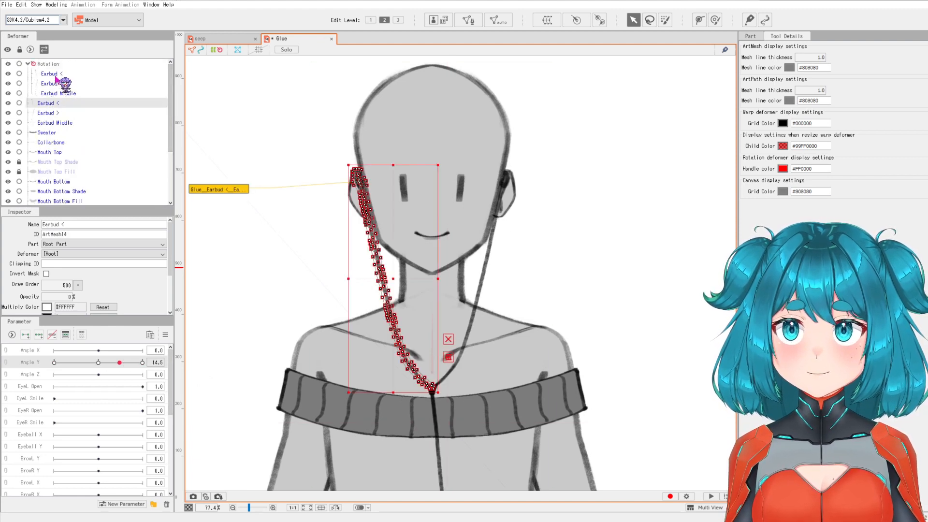
{"action": "left_click", "coordinate": [56, 75]}
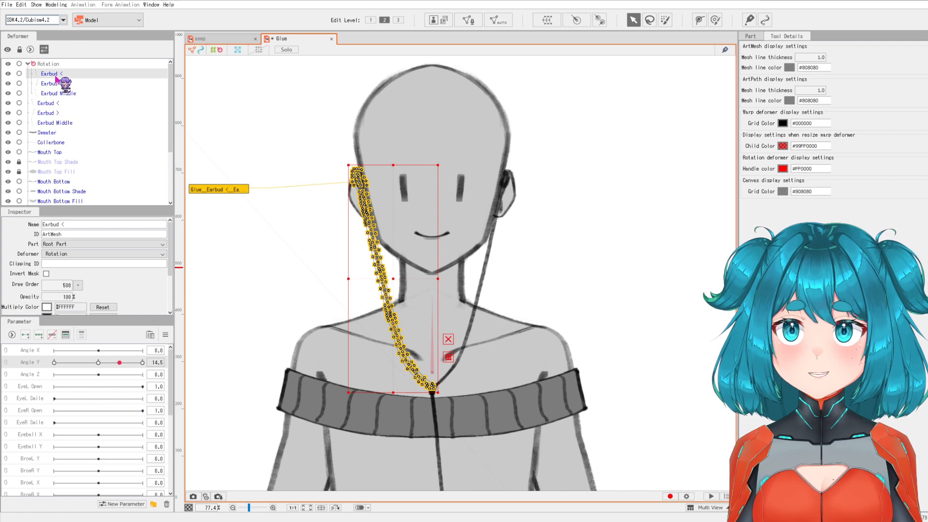
{"action": "left_click", "coordinate": [235, 189]}
{"action": "scroll", "coordinate": [445, 306], "scroll_direction": "up", "scroll_amount": 2}
{"action": "scroll", "coordinate": [531, 253], "scroll_direction": "up", "scroll_amount": 1}
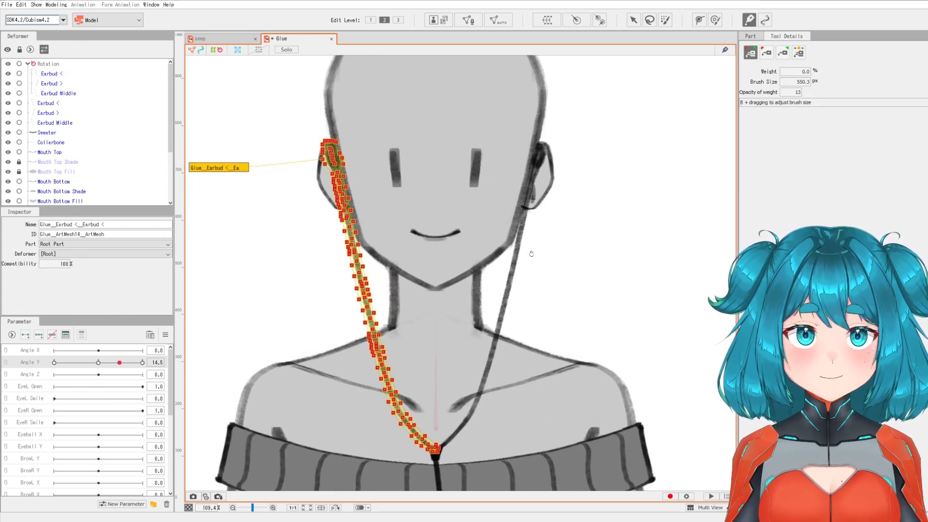
{"action": "mouse_move", "coordinate": [316, 136]}
{"action": "left_mouse_down"}
{"action": "mouse_move", "coordinate": [337, 144]}
{"action": "mouse_move", "coordinate": [328, 147]}
{"action": "left_mouse_up"}
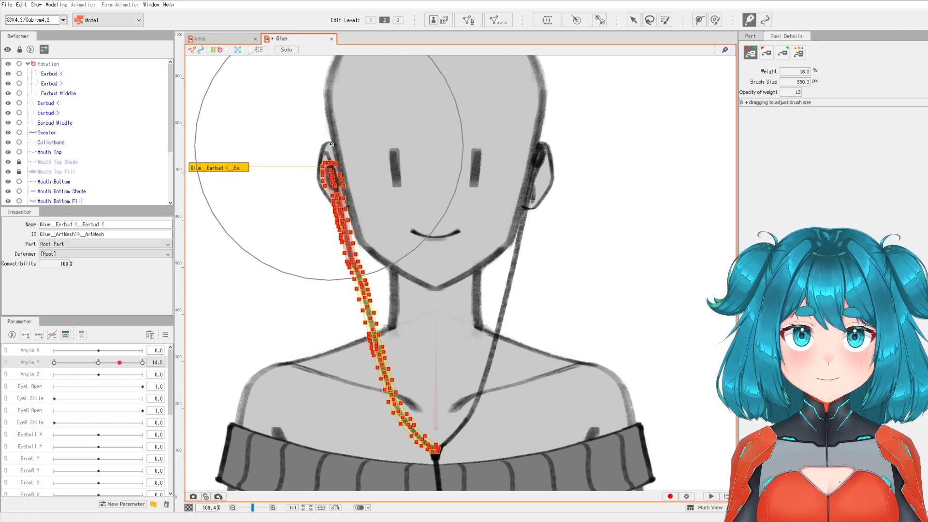
{"action": "mouse_move", "coordinate": [390, 271]}
{"action": "left_mouse_down"}
{"action": "mouse_move", "coordinate": [340, 213]}
{"action": "mouse_move", "coordinate": [355, 280]}
{"action": "mouse_move", "coordinate": [346, 320]}
{"action": "left_mouse_up"}
{"action": "left_click_drag", "start_coordinate": [461, 270], "coordinate": [502, 170]}
Step: Refine the Earbud < glue weights along the lower cord with a smaller brush, smoothing the bend before the junction
{"action": "scroll", "coordinate": [502, 170], "scroll_direction": "up", "scroll_amount": 3}
{"action": "mouse_move", "coordinate": [505, 383]}
{"action": "left_mouse_down"}
{"action": "mouse_move", "coordinate": [498, 422]}
{"action": "mouse_move", "coordinate": [466, 389]}
{"action": "mouse_move", "coordinate": [352, 371]}
{"action": "left_mouse_up"}
{"action": "left_click_drag", "start_coordinate": [455, 392], "coordinate": [425, 363]}
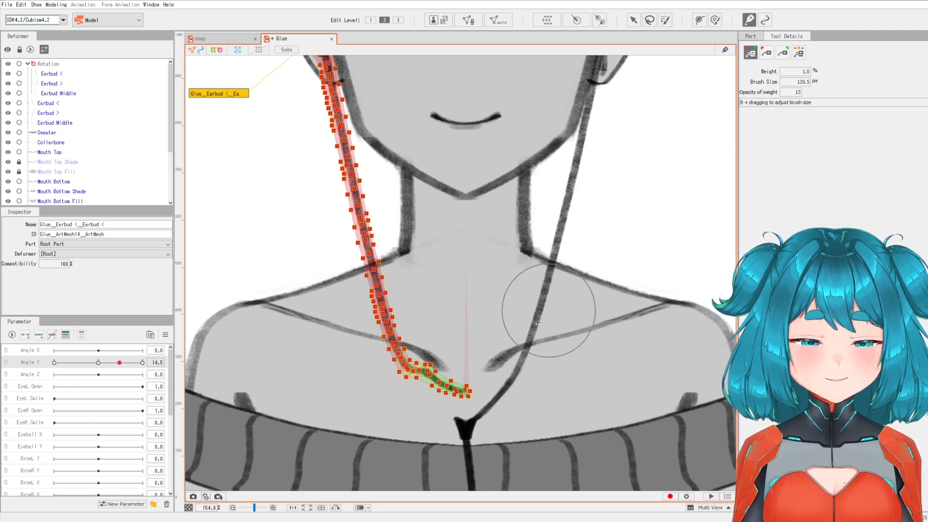
{"action": "left_click_drag", "start_coordinate": [509, 320], "coordinate": [521, 269]}
{"action": "left_click_drag", "start_coordinate": [449, 292], "coordinate": [447, 319]}
{"action": "left_click_drag", "start_coordinate": [446, 320], "coordinate": [441, 325]}
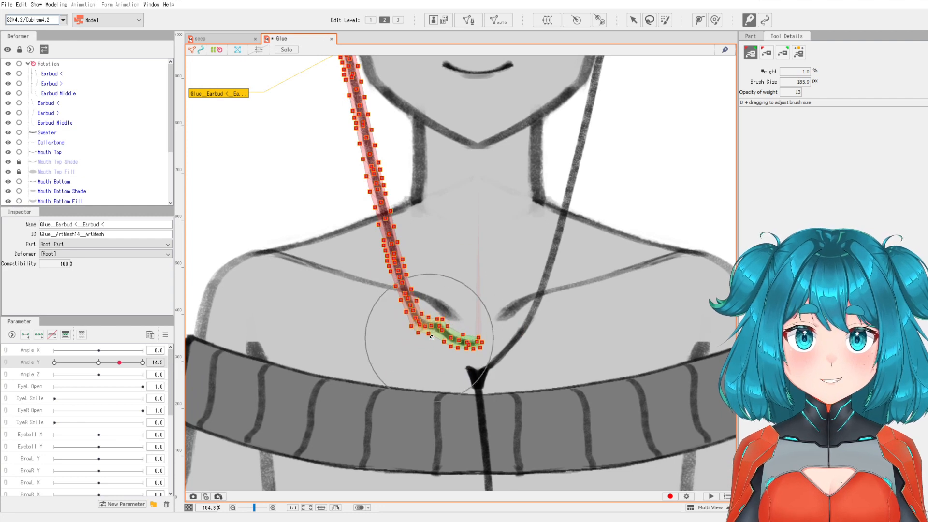
{"action": "mouse_move", "coordinate": [435, 312]}
{"action": "left_mouse_down"}
{"action": "mouse_move", "coordinate": [421, 379]}
{"action": "mouse_move", "coordinate": [432, 385]}
{"action": "mouse_move", "coordinate": [423, 381]}
{"action": "mouse_move", "coordinate": [430, 400]}
{"action": "mouse_move", "coordinate": [438, 383]}
{"action": "mouse_move", "coordinate": [428, 379]}
{"action": "mouse_move", "coordinate": [498, 359]}
{"action": "mouse_move", "coordinate": [491, 376]}
{"action": "mouse_move", "coordinate": [502, 358]}
{"action": "mouse_move", "coordinate": [501, 391]}
{"action": "mouse_move", "coordinate": [458, 398]}
{"action": "left_mouse_up"}
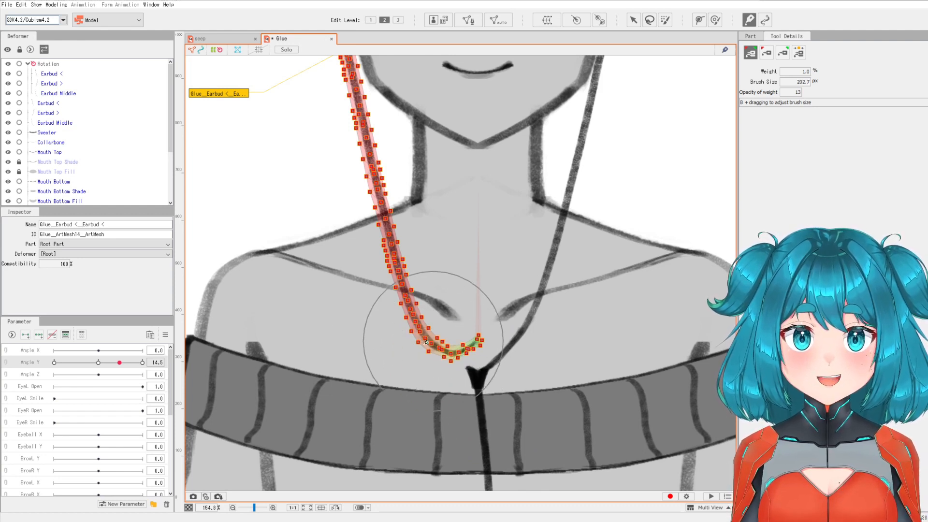
Step: Set Angle Y to 30, touch up the Earbud < glue weights at the cord's lower end, and scrub Angle Y to test it
{"action": "mouse_move", "coordinate": [115, 362]}
{"action": "left_mouse_down"}
{"action": "mouse_move", "coordinate": [47, 370]}
{"action": "mouse_move", "coordinate": [150, 363]}
{"action": "left_mouse_up"}
{"action": "left_click_drag", "start_coordinate": [499, 293], "coordinate": [514, 304]}
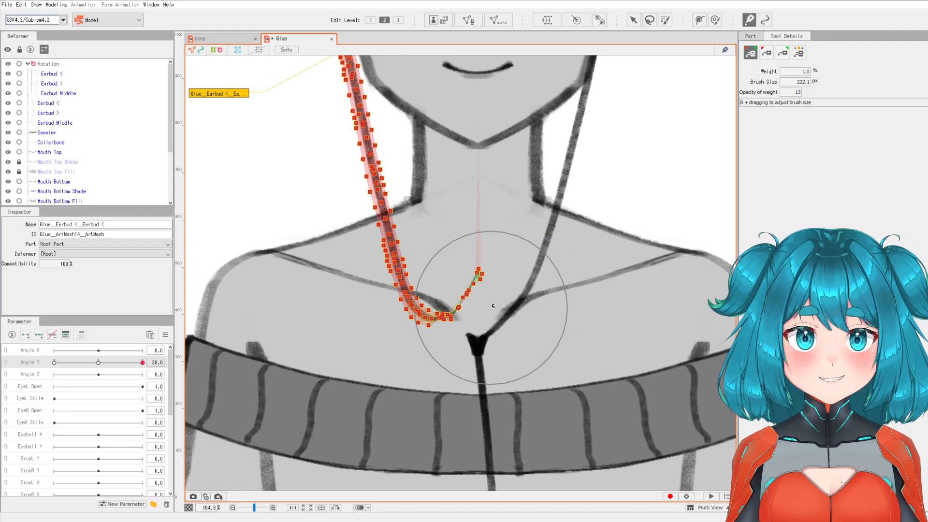
{"action": "mouse_move", "coordinate": [501, 324]}
{"action": "left_mouse_down"}
{"action": "mouse_move", "coordinate": [482, 278]}
{"action": "mouse_move", "coordinate": [491, 291]}
{"action": "mouse_move", "coordinate": [415, 332]}
{"action": "mouse_move", "coordinate": [429, 345]}
{"action": "mouse_move", "coordinate": [434, 338]}
{"action": "left_mouse_up"}
{"action": "left_click", "coordinate": [633, 22]}
{"action": "left_click", "coordinate": [497, 371]}
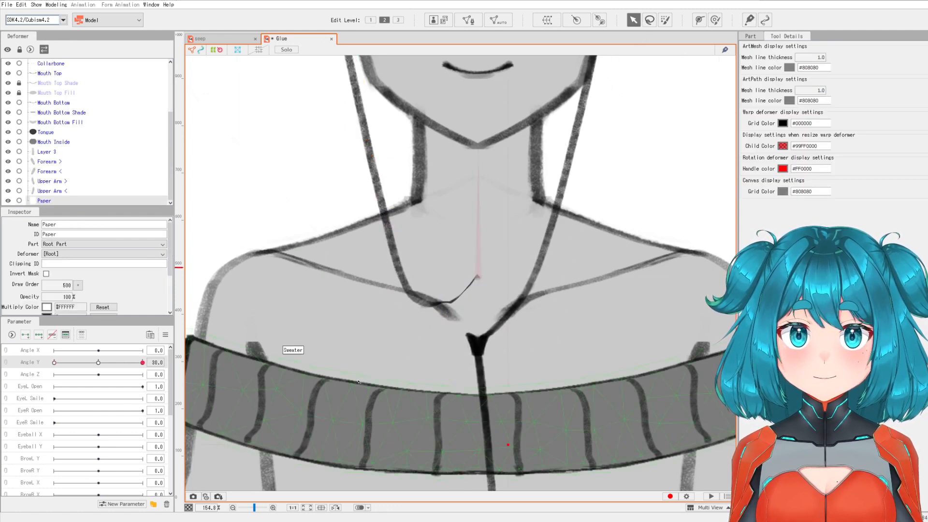
{"action": "scroll", "coordinate": [360, 371], "scroll_direction": "down", "scroll_amount": 3}
{"action": "left_click_drag", "start_coordinate": [360, 371], "coordinate": [308, 381]}
{"action": "left_click_drag", "start_coordinate": [109, 363], "coordinate": [143, 363]}
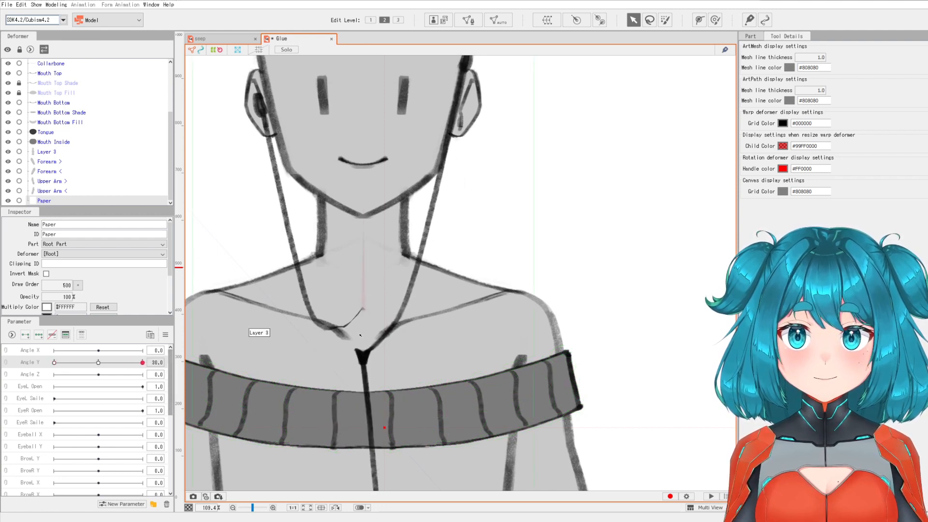
Step: Open the glue between the two Earbud > meshes and paint its weights with Angle Y at 30 so the ear end stays attached
{"action": "left_click", "coordinate": [99, 362]}
{"action": "left_click", "coordinate": [432, 231]}
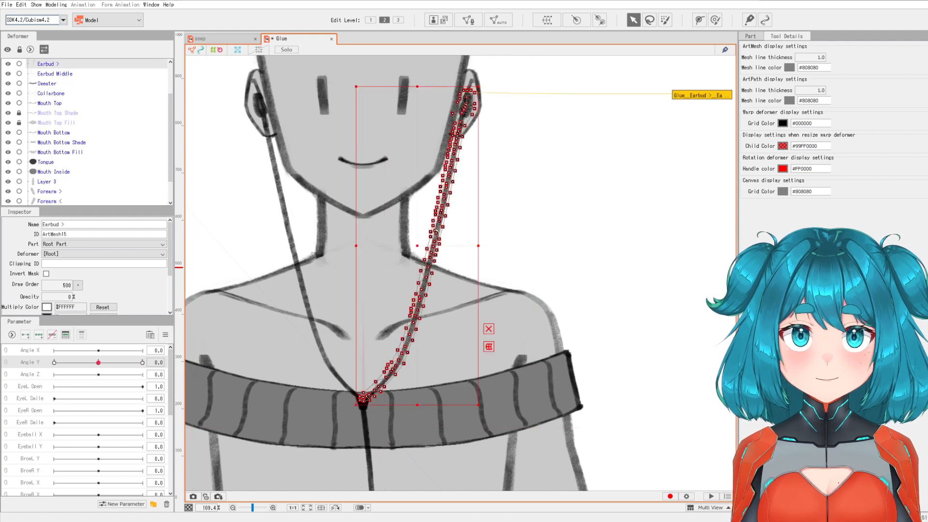
{"action": "left_click", "coordinate": [62, 85]}
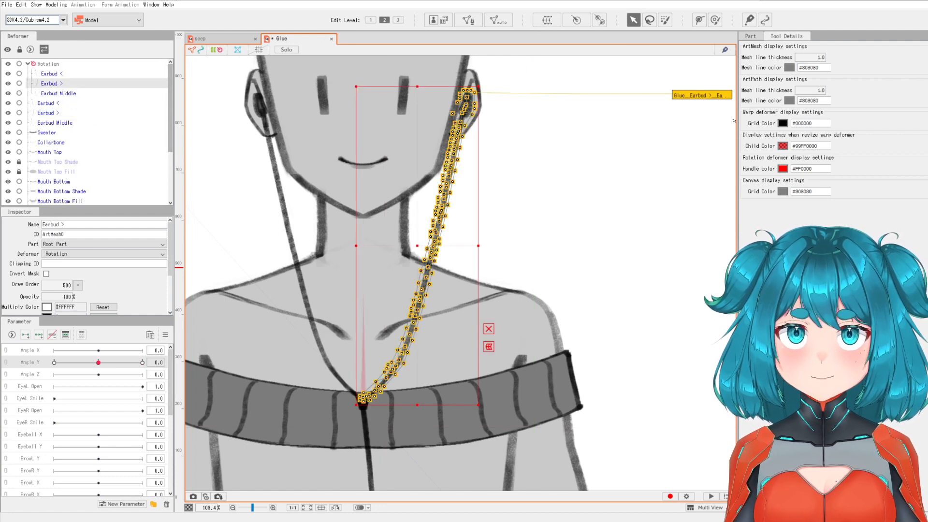
{"action": "left_click", "coordinate": [749, 20]}
{"action": "left_click", "coordinate": [703, 96]}
{"action": "left_click", "coordinate": [143, 352]}
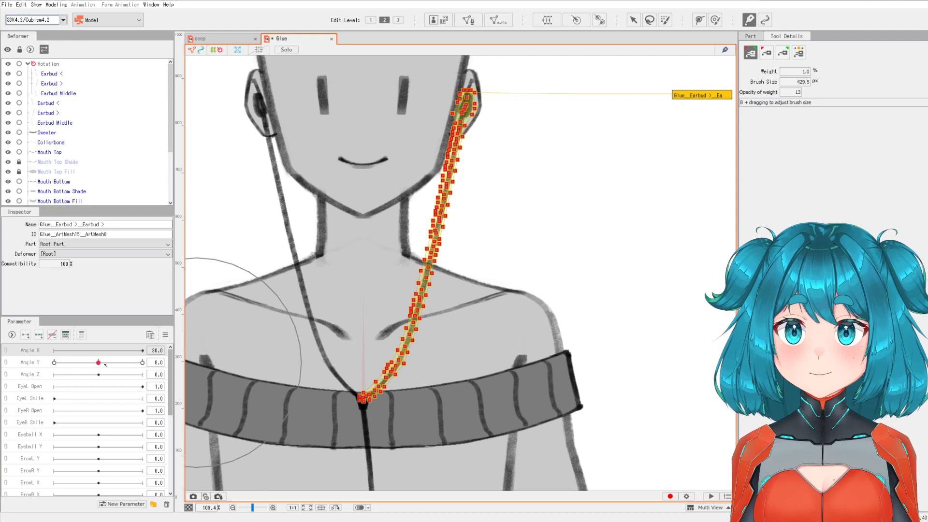
{"action": "left_click", "coordinate": [143, 363]}
{"action": "mouse_move", "coordinate": [362, 333]}
{"action": "left_mouse_down"}
{"action": "mouse_move", "coordinate": [385, 318]}
{"action": "mouse_move", "coordinate": [354, 325]}
{"action": "mouse_move", "coordinate": [394, 314]}
{"action": "left_mouse_up"}
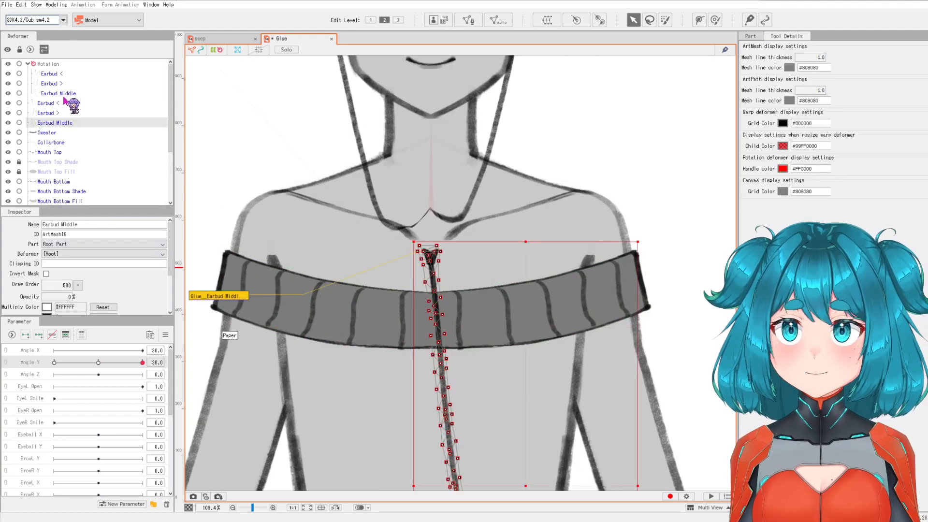
Step: Paint the Earbud Middle glue weights from the cord junction downward so the upper end follows the rotation deformer
{"action": "left_click", "coordinate": [214, 295]}
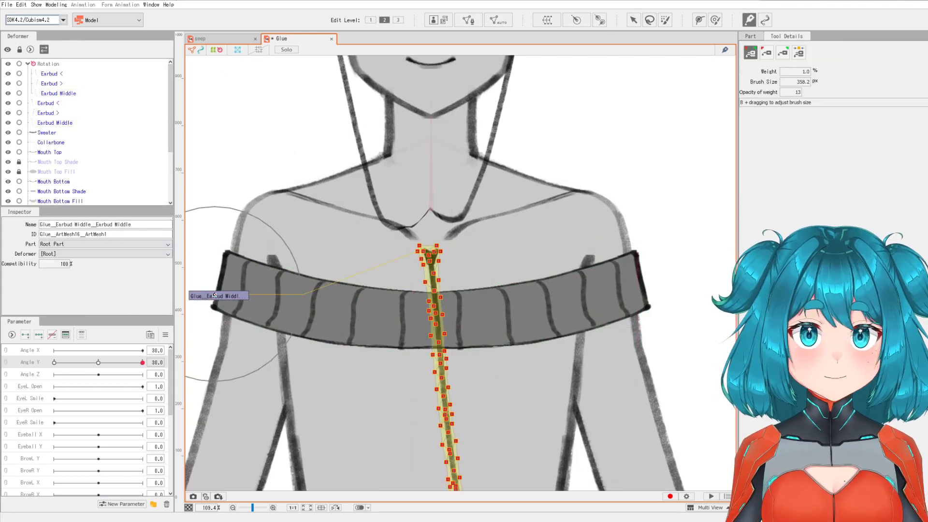
{"action": "mouse_move", "coordinate": [452, 289]}
{"action": "left_mouse_down"}
{"action": "mouse_move", "coordinate": [425, 286]}
{"action": "mouse_move", "coordinate": [428, 321]}
{"action": "left_mouse_up"}
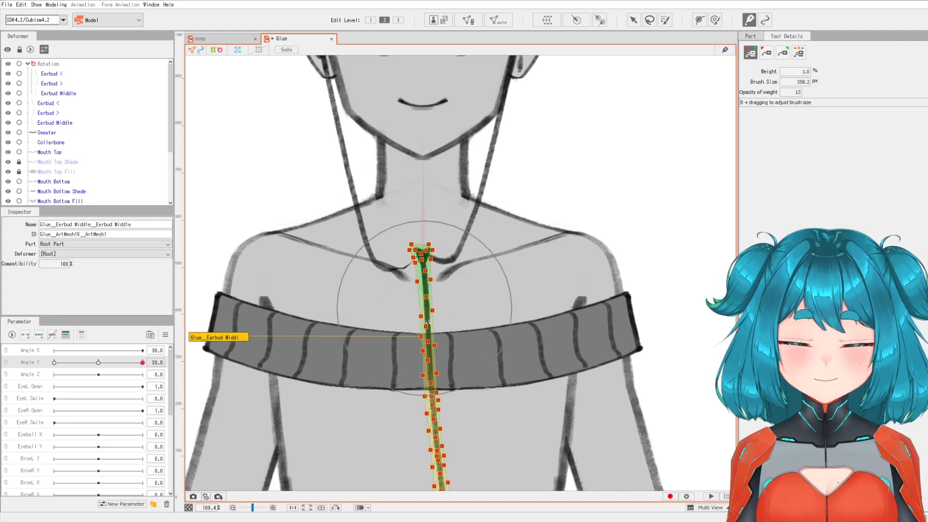
{"action": "scroll", "coordinate": [428, 321], "scroll_direction": "down", "scroll_amount": 5}
{"action": "mouse_move", "coordinate": [502, 431]}
{"action": "left_mouse_down"}
{"action": "mouse_move", "coordinate": [479, 433]}
{"action": "mouse_move", "coordinate": [484, 425]}
{"action": "mouse_move", "coordinate": [524, 455]}
{"action": "left_mouse_up"}
{"action": "mouse_move", "coordinate": [142, 362]}
{"action": "left_mouse_down"}
{"action": "mouse_move", "coordinate": [35, 365]}
{"action": "mouse_move", "coordinate": [148, 363]}
{"action": "left_mouse_up"}
{"action": "left_click_drag", "start_coordinate": [426, 381], "coordinate": [430, 395]}
{"action": "left_click_drag", "start_coordinate": [396, 257], "coordinate": [402, 235]}
Step: Reopen the Earbud > glue in the weight tool and inspect its weights up close
{"action": "left_click", "coordinate": [633, 20]}
{"action": "left_click", "coordinate": [452, 158]}
{"action": "left_click", "coordinate": [749, 20]}
{"action": "left_click", "coordinate": [702, 181]}
{"action": "scroll", "coordinate": [448, 141], "scroll_direction": "up", "scroll_amount": 5}
{"action": "left_click", "coordinate": [634, 19]}
Step: Select the earbud rotation deformer, examine how the cords follow it, and return Angle Y to 0
{"action": "scroll", "coordinate": [543, 242], "scroll_direction": "down", "scroll_amount": 2}
{"action": "left_click", "coordinate": [543, 242]}
{"action": "left_click", "coordinate": [412, 257]}
{"action": "scroll", "coordinate": [411, 241], "scroll_direction": "down", "scroll_amount": 3}
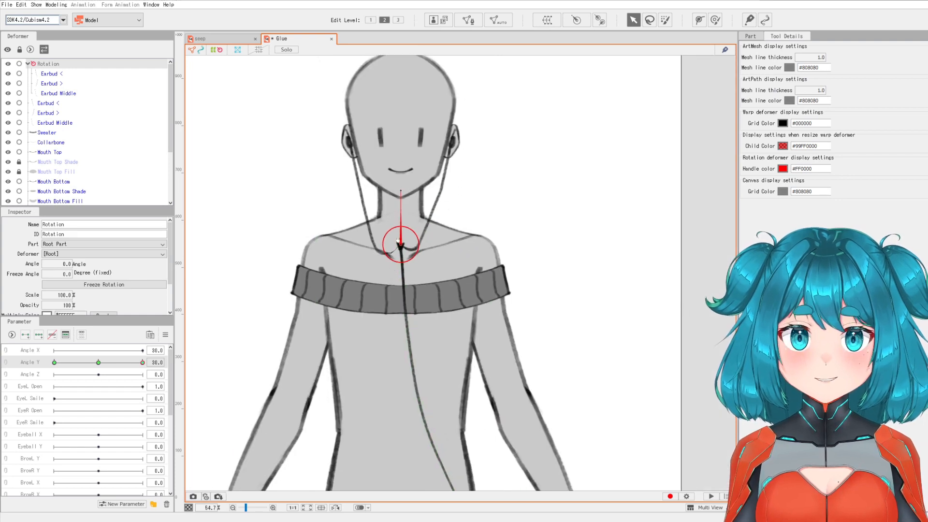
{"action": "left_click_drag", "start_coordinate": [399, 226], "coordinate": [389, 287]}
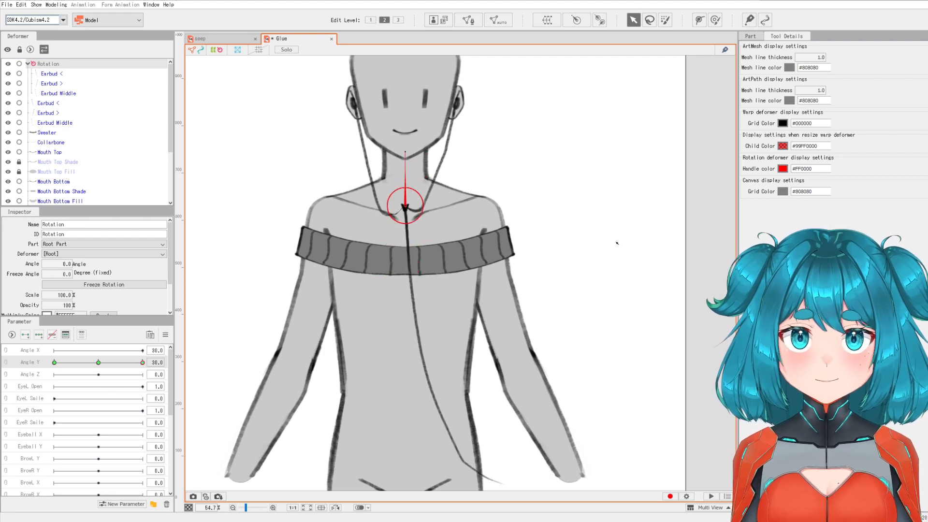
{"action": "left_click_drag", "start_coordinate": [668, 290], "coordinate": [655, 329]}
{"action": "left_click_drag", "start_coordinate": [660, 240], "coordinate": [655, 246]}
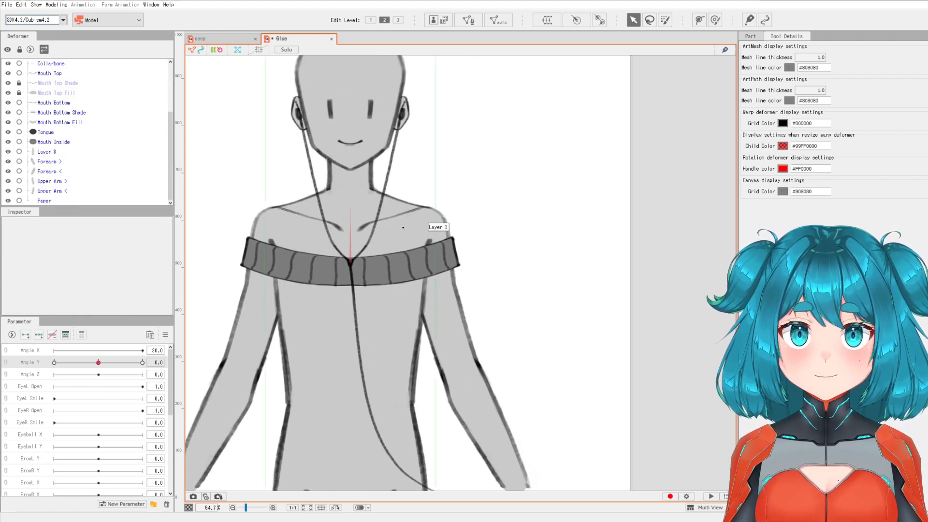
Step: Create a rotation deformer for Upper Arm > and Forearm >, placing its pivot at the shoulder with the handle pointing down the arm
{"action": "left_click", "coordinate": [440, 210]}
{"action": "left_click_drag", "start_coordinate": [518, 408], "coordinate": [515, 347]}
{"action": "left_click", "coordinate": [499, 369], "text": "shift"}
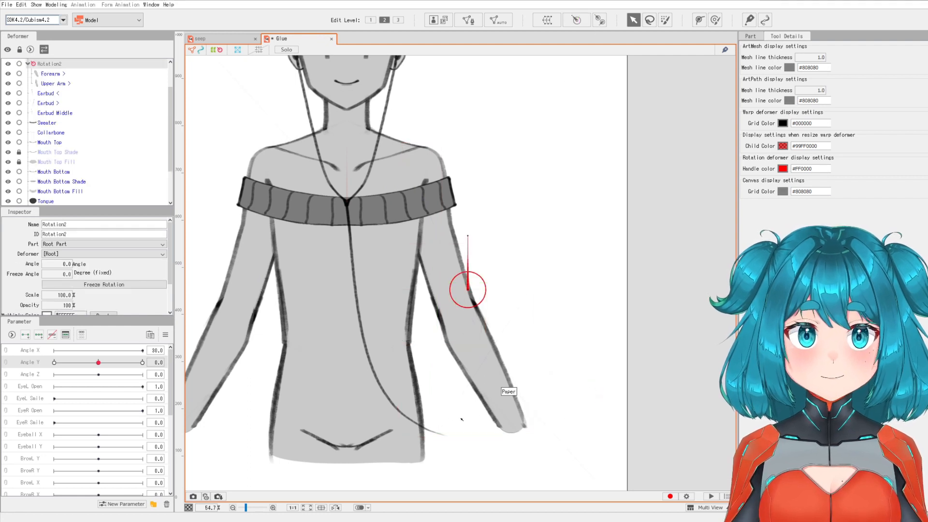
{"action": "left_click_drag", "start_coordinate": [469, 293], "coordinate": [421, 169]}
{"action": "left_click_drag", "start_coordinate": [420, 114], "coordinate": [435, 199]}
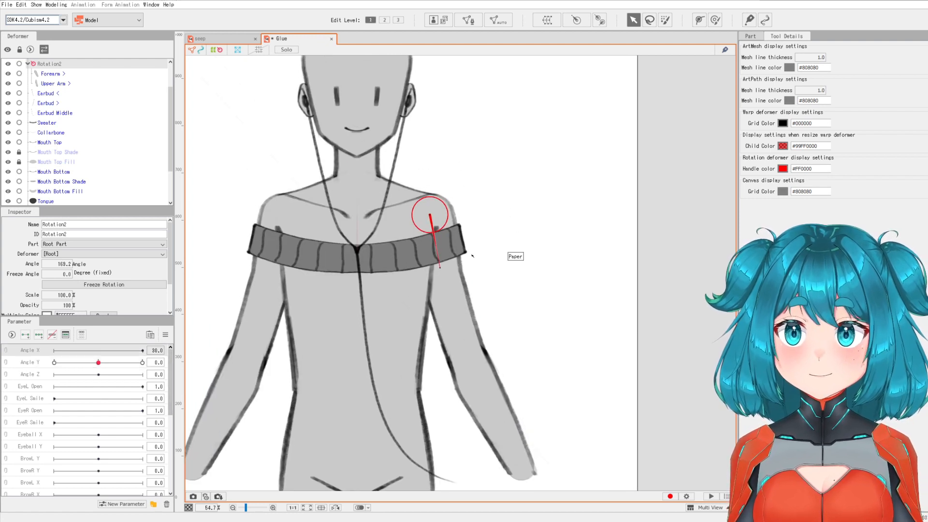
Step: Duplicate the Sweater mesh, place the copy beside the original in the part order, and set its opacity to 0%
{"action": "left_click", "coordinate": [454, 249]}
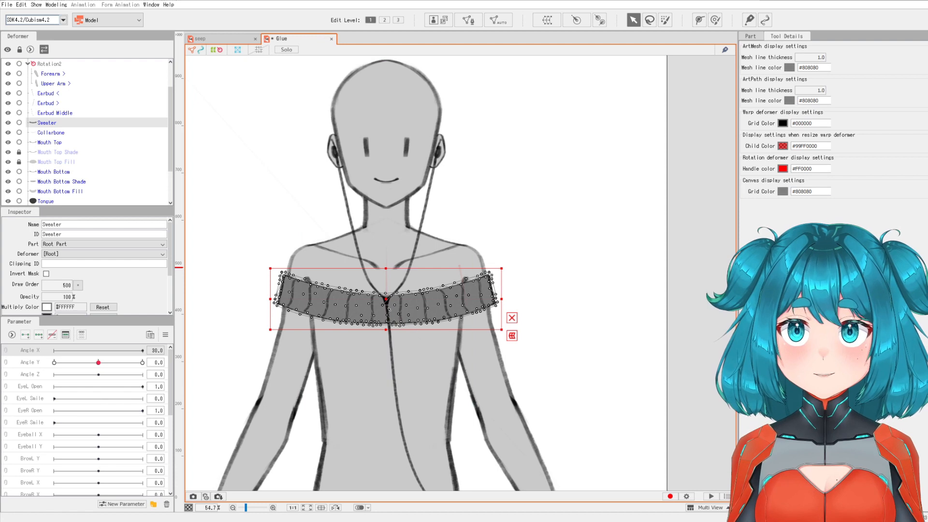
{"action": "key", "text": "ctrl+c"}
{"action": "key", "text": "ctrl+v"}
{"action": "left_click_drag", "start_coordinate": [63, 93], "coordinate": [55, 130]}
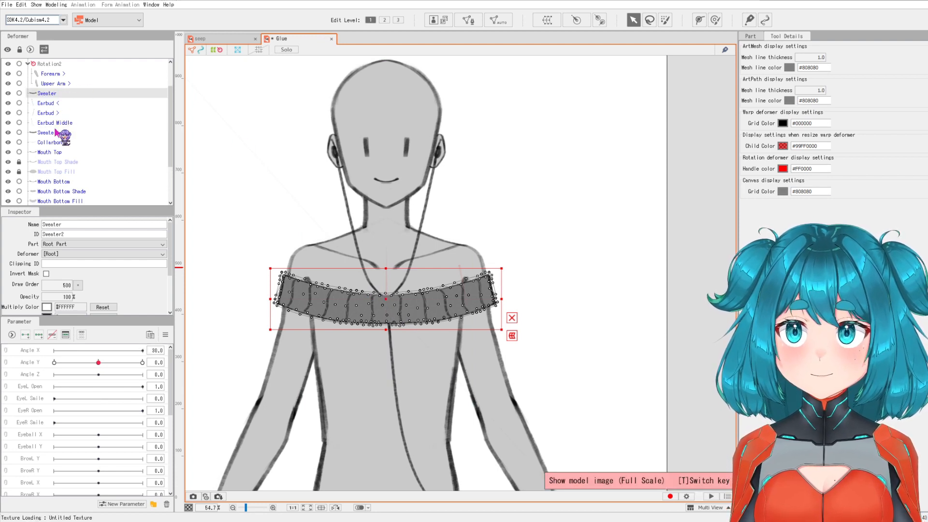
{"action": "left_click", "coordinate": [750, 38]}
{"action": "left_click_drag", "start_coordinate": [797, 80], "coordinate": [794, 141]}
{"action": "left_click_drag", "start_coordinate": [63, 296], "coordinate": [44, 296]}
Step: Bind both Sweater meshes with glue across the half on the Upper Arm > side and finish mesh editing
{"action": "left_click", "coordinate": [54, 133], "text": "ctrl"}
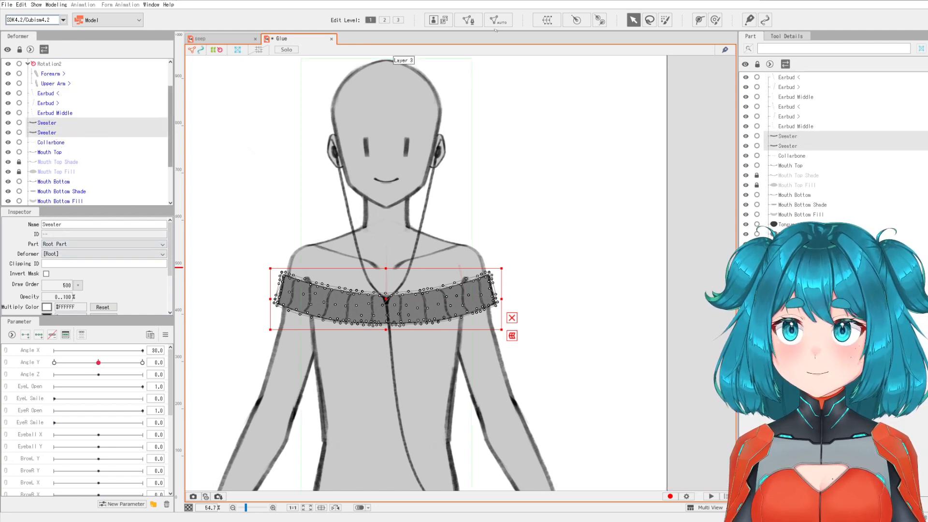
{"action": "left_click", "coordinate": [467, 20]}
{"action": "left_click_drag", "start_coordinate": [540, 217], "coordinate": [387, 396]}
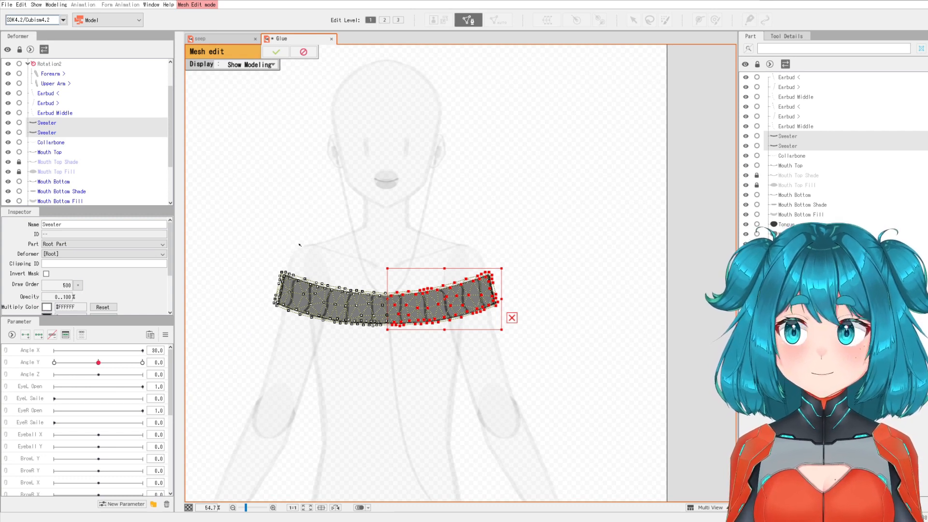
{"action": "left_click", "coordinate": [786, 37]}
{"action": "left_click", "coordinate": [776, 101]}
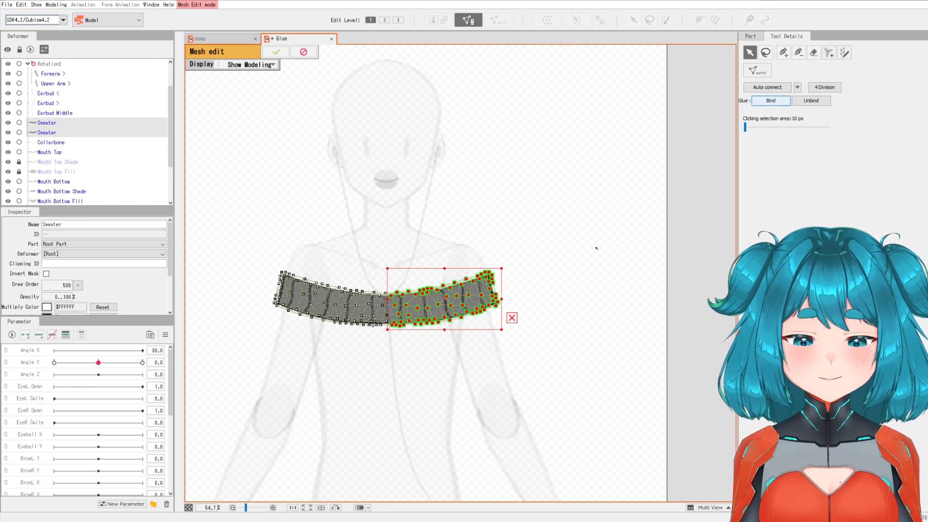
{"action": "left_click", "coordinate": [591, 250]}
{"action": "left_click", "coordinate": [278, 51]}
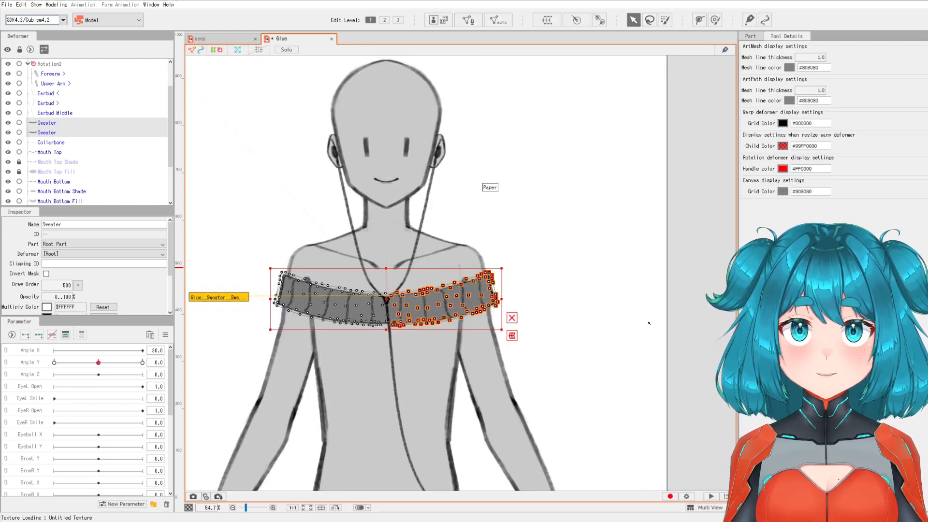
Step: Parent the invisible Sweater duplicate to the arm's rotation deformer and, at Angle X 30, rotate the arm outward to an angle of about 138
{"action": "left_click", "coordinate": [49, 63]}
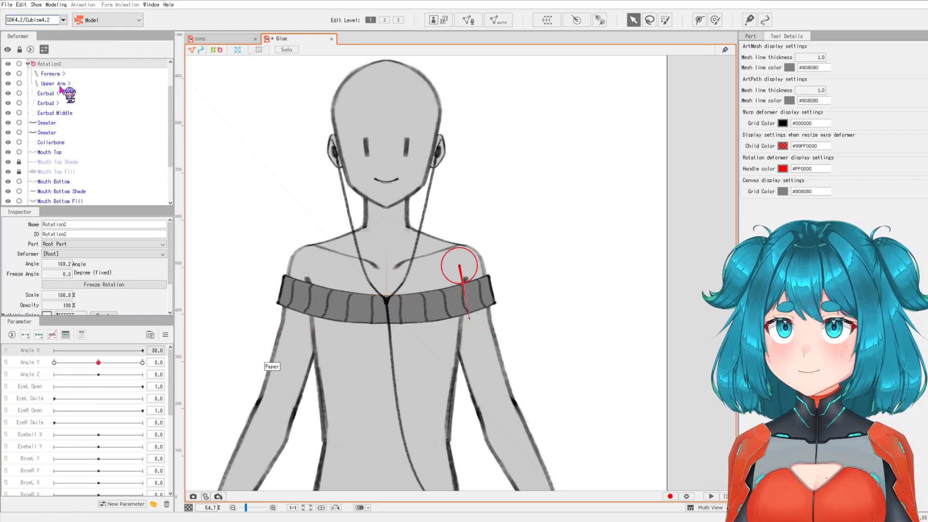
{"action": "left_click_drag", "start_coordinate": [62, 124], "coordinate": [66, 69]}
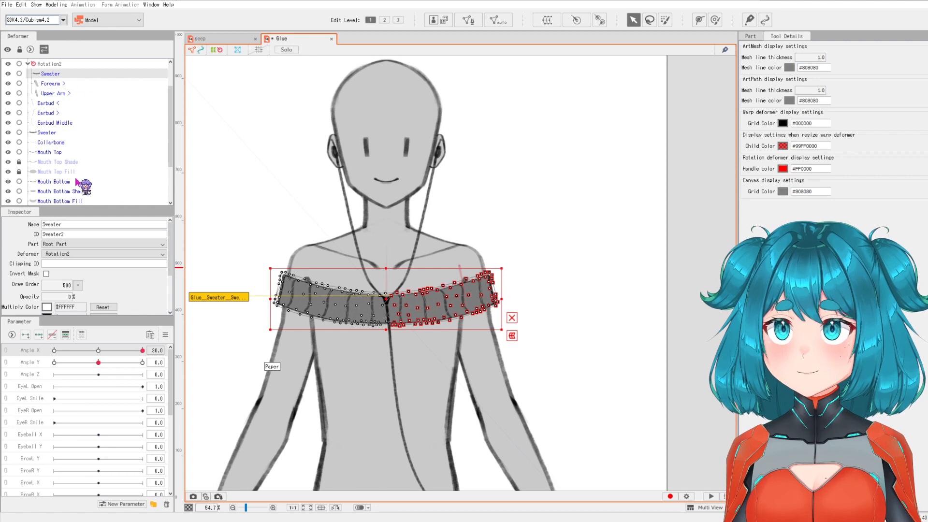
{"action": "left_click", "coordinate": [62, 68]}
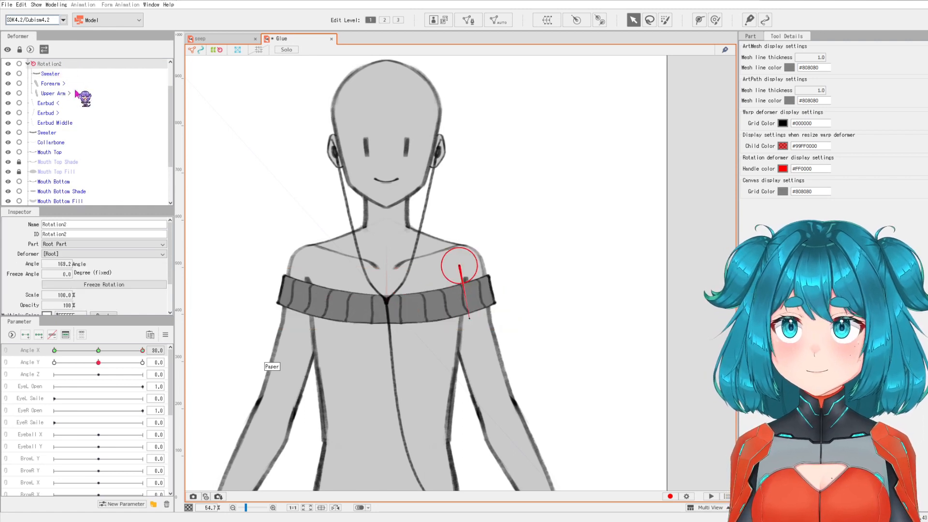
{"action": "left_click_drag", "start_coordinate": [468, 317], "coordinate": [496, 308]}
{"action": "left_click_drag", "start_coordinate": [496, 307], "coordinate": [486, 308]}
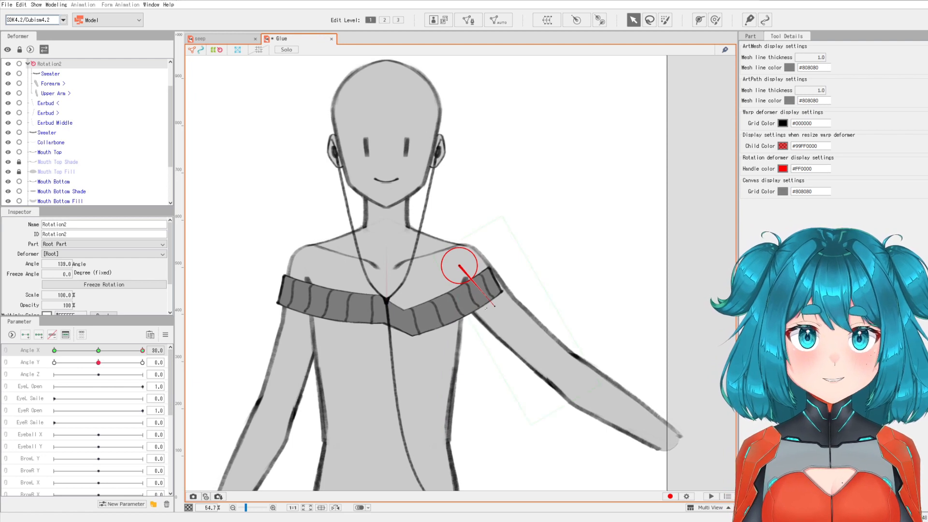
Step: Paint the Sweater's glue weights so its outer end follows the Upper Arm > duplicate, blending gradually back to the original toward the chest
{"action": "left_click", "coordinate": [447, 314]}
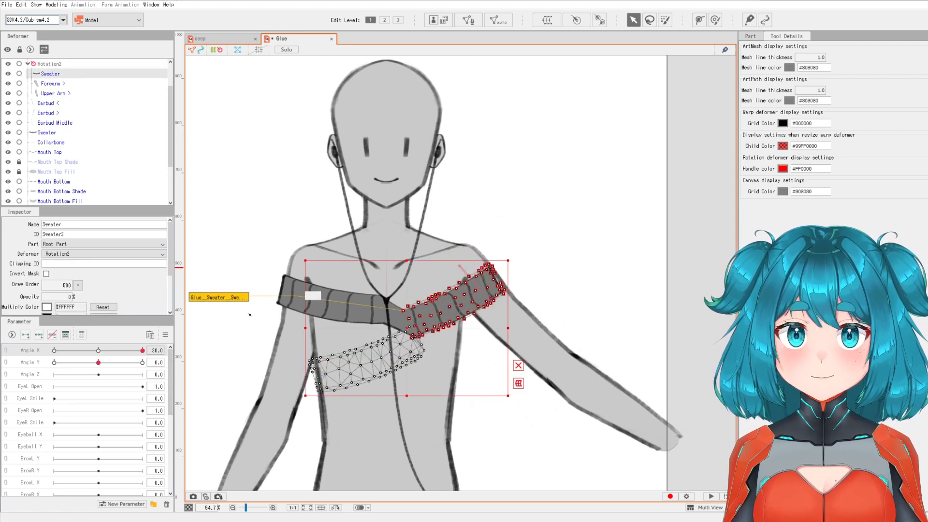
{"action": "left_click", "coordinate": [238, 299]}
{"action": "scroll", "coordinate": [404, 309], "scroll_direction": "up", "scroll_amount": 3}
{"action": "mouse_move", "coordinate": [462, 380]}
{"action": "left_mouse_down"}
{"action": "mouse_move", "coordinate": [428, 370]}
{"action": "mouse_move", "coordinate": [419, 384]}
{"action": "mouse_move", "coordinate": [351, 366]}
{"action": "mouse_move", "coordinate": [412, 343]}
{"action": "mouse_move", "coordinate": [428, 311]}
{"action": "left_mouse_up"}
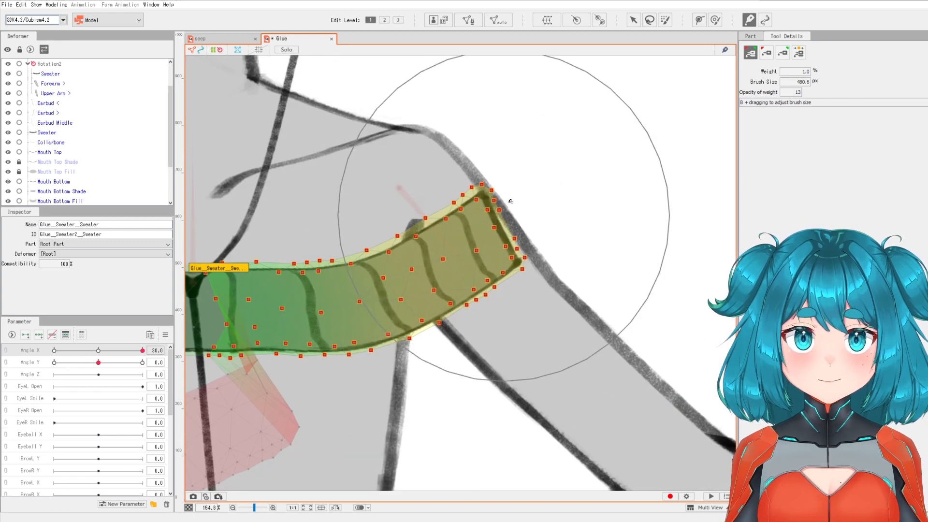
{"action": "mouse_move", "coordinate": [510, 201]}
{"action": "left_mouse_down"}
{"action": "mouse_move", "coordinate": [607, 262]}
{"action": "mouse_move", "coordinate": [617, 239]}
{"action": "mouse_move", "coordinate": [591, 214]}
{"action": "mouse_move", "coordinate": [593, 245]}
{"action": "mouse_move", "coordinate": [613, 229]}
{"action": "mouse_move", "coordinate": [536, 167]}
{"action": "left_mouse_up"}
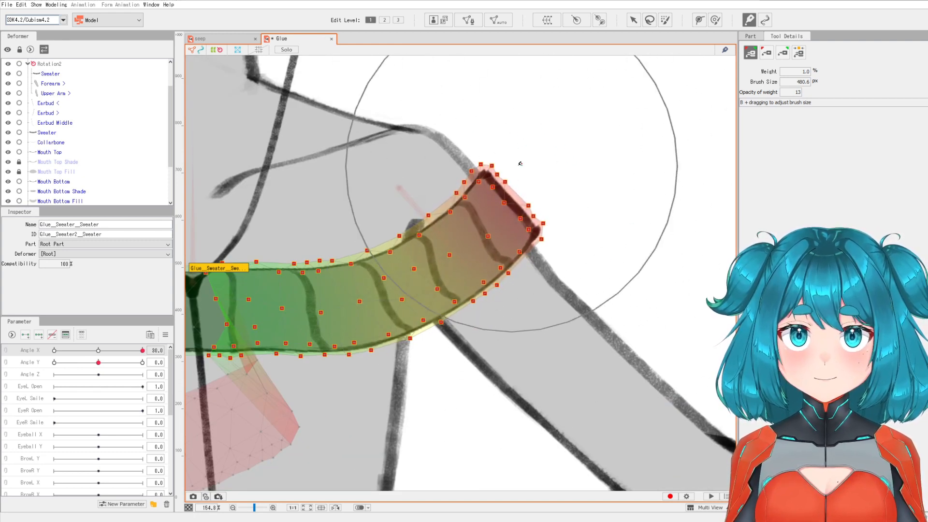
{"action": "scroll", "coordinate": [485, 322], "scroll_direction": "down", "scroll_amount": 2}
{"action": "left_click_drag", "start_coordinate": [485, 322], "coordinate": [475, 320]}
{"action": "mouse_move", "coordinate": [388, 334]}
{"action": "left_mouse_down"}
{"action": "mouse_move", "coordinate": [395, 309]}
{"action": "mouse_move", "coordinate": [390, 324]}
{"action": "mouse_move", "coordinate": [426, 336]}
{"action": "mouse_move", "coordinate": [443, 326]}
{"action": "mouse_move", "coordinate": [415, 325]}
{"action": "mouse_move", "coordinate": [447, 335]}
{"action": "mouse_move", "coordinate": [427, 359]}
{"action": "mouse_move", "coordinate": [450, 364]}
{"action": "mouse_move", "coordinate": [485, 350]}
{"action": "mouse_move", "coordinate": [450, 350]}
{"action": "mouse_move", "coordinate": [424, 364]}
{"action": "mouse_move", "coordinate": [446, 346]}
{"action": "left_mouse_up"}
{"action": "left_click", "coordinate": [633, 20]}
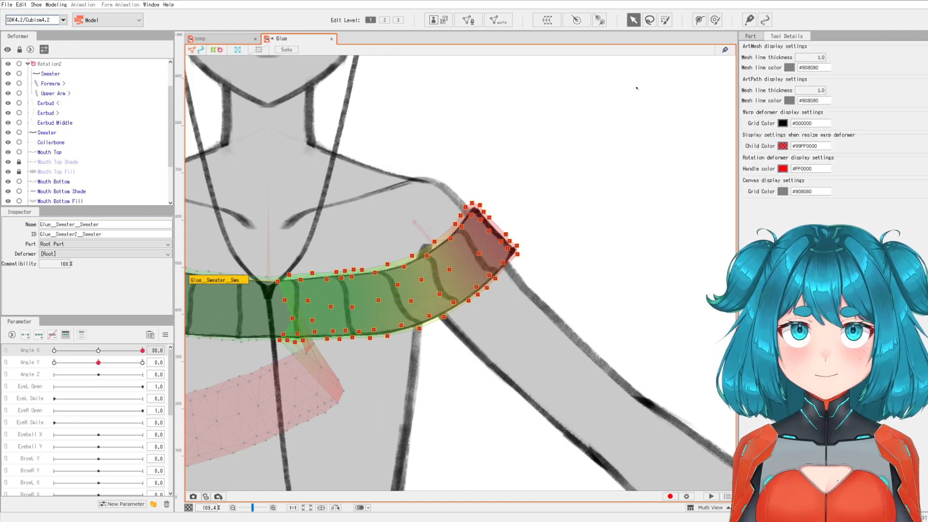
{"action": "left_click", "coordinate": [665, 154]}
Step: At Angle X -30, rotate the Upper Arm > deformer inward against the body, and return Angle X to 0
{"action": "scroll", "coordinate": [555, 196], "scroll_direction": "down", "scroll_amount": 5}
{"action": "left_click_drag", "start_coordinate": [141, 350], "coordinate": [54, 351]}
{"action": "left_click", "coordinate": [457, 206]}
{"action": "left_click_drag", "start_coordinate": [463, 266], "coordinate": [447, 251]}
{"action": "left_click", "coordinate": [673, 272]}
{"action": "left_click_drag", "start_coordinate": [143, 351], "coordinate": [98, 351]}
Step: Duplicate the original Sweater mesh again and set the new copy's opacity to 0%
{"action": "left_click", "coordinate": [449, 268]}
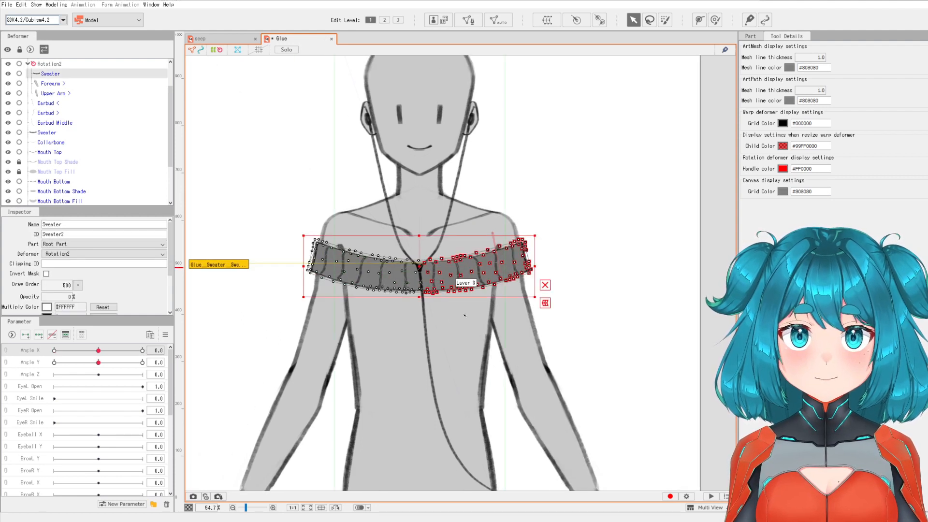
{"action": "left_click", "coordinate": [59, 134]}
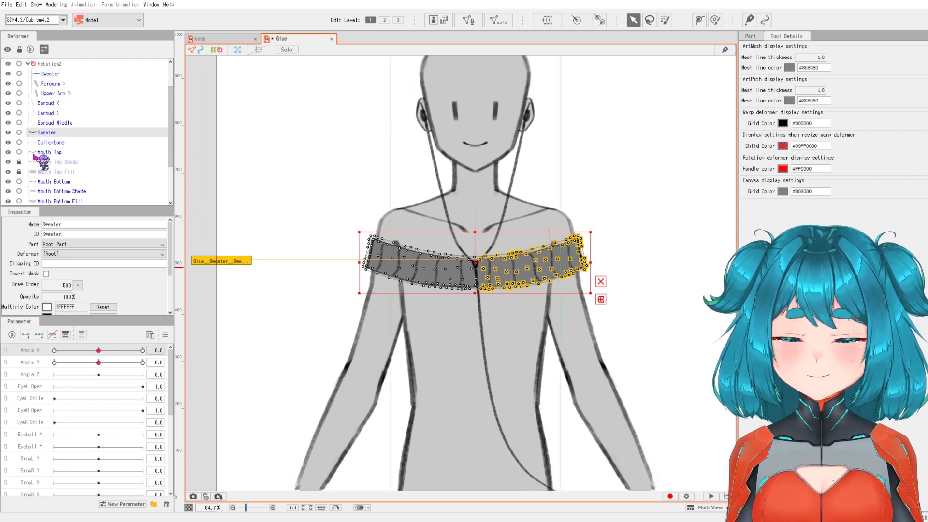
{"action": "key", "text": "ctrl+c"}
{"action": "key", "text": "ctrl+v"}
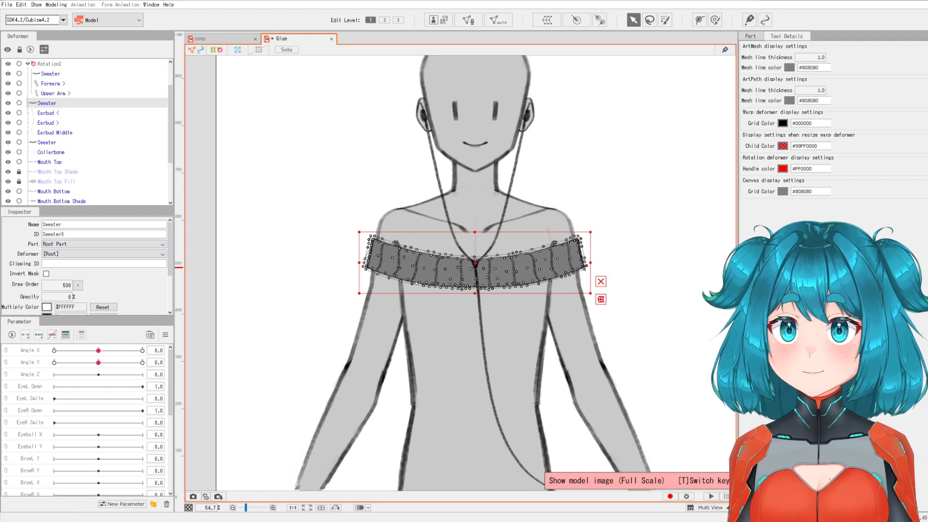
Step: Bind the original Sweater and its new duplicate with glue across the half on the Upper Arm < side and finish mesh editing
{"action": "left_click", "coordinate": [58, 142], "text": "ctrl"}
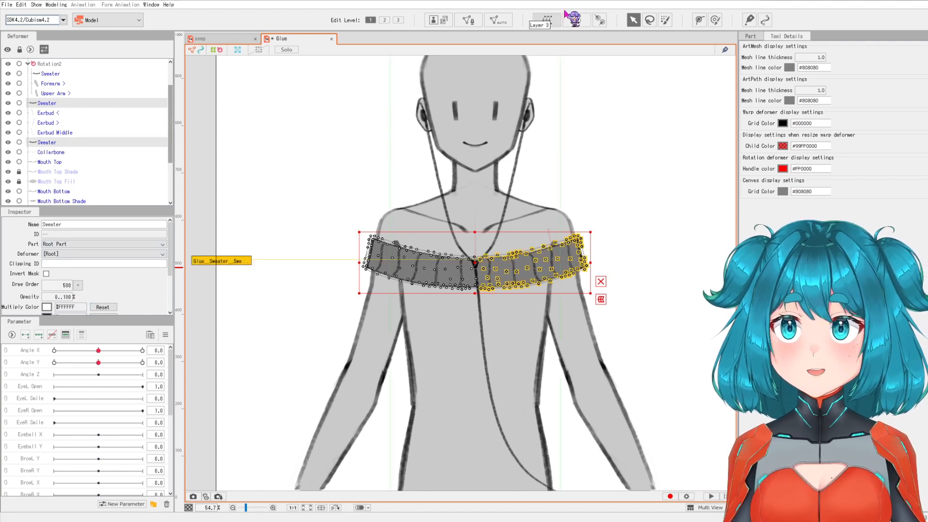
{"action": "left_click", "coordinate": [468, 19]}
{"action": "left_click_drag", "start_coordinate": [305, 181], "coordinate": [475, 320]}
{"action": "left_click", "coordinate": [771, 100]}
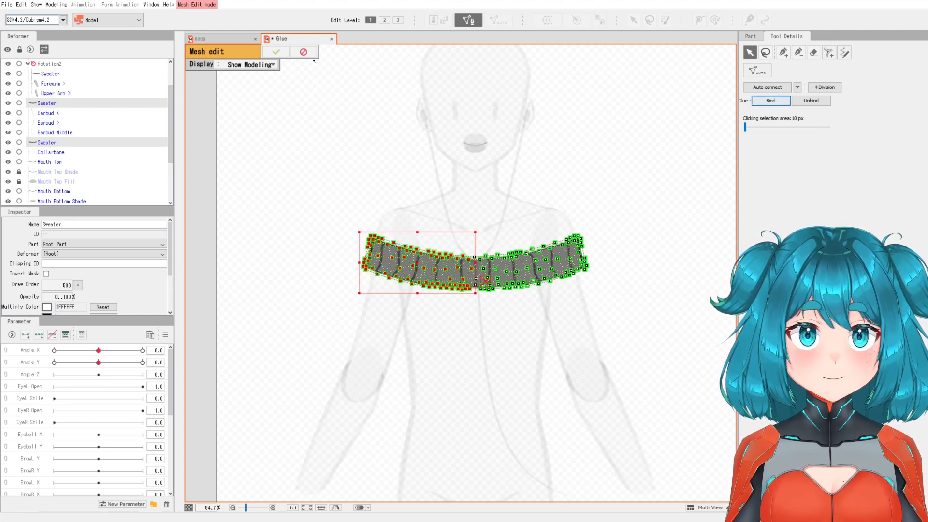
{"action": "left_click", "coordinate": [276, 51]}
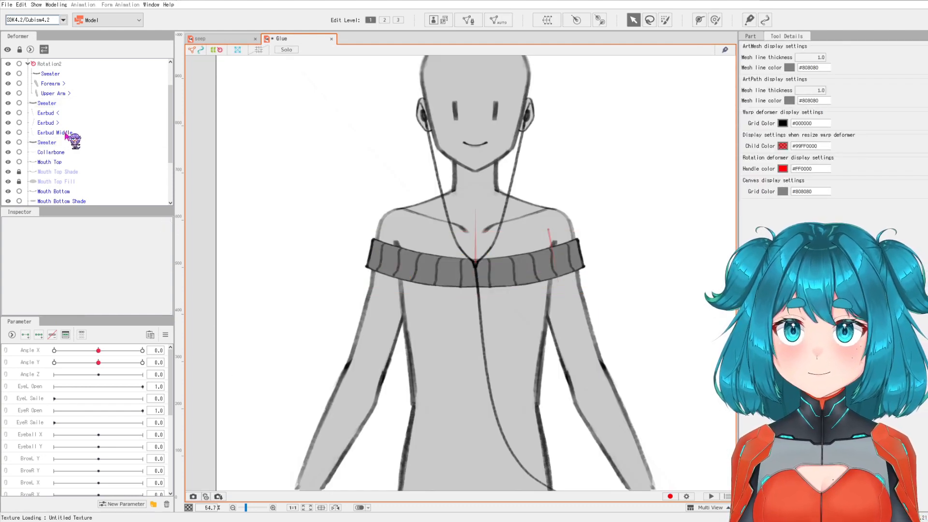
Step: Create a rotation deformer for the new Sweater duplicate, Forearm < and Upper Arm <, placing its pivot at the shoulder
{"action": "left_click", "coordinate": [56, 104]}
{"action": "left_click", "coordinate": [366, 380]}
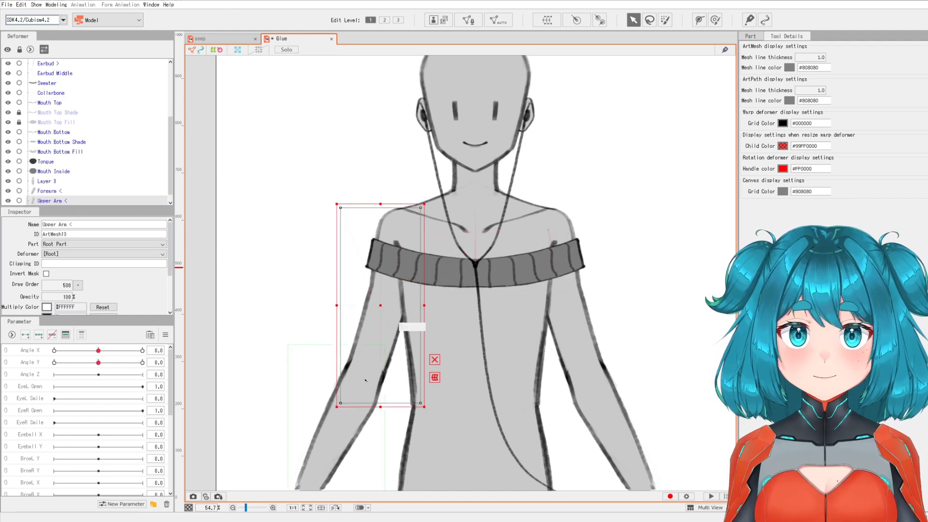
{"action": "left_click", "coordinate": [336, 430], "text": "shift"}
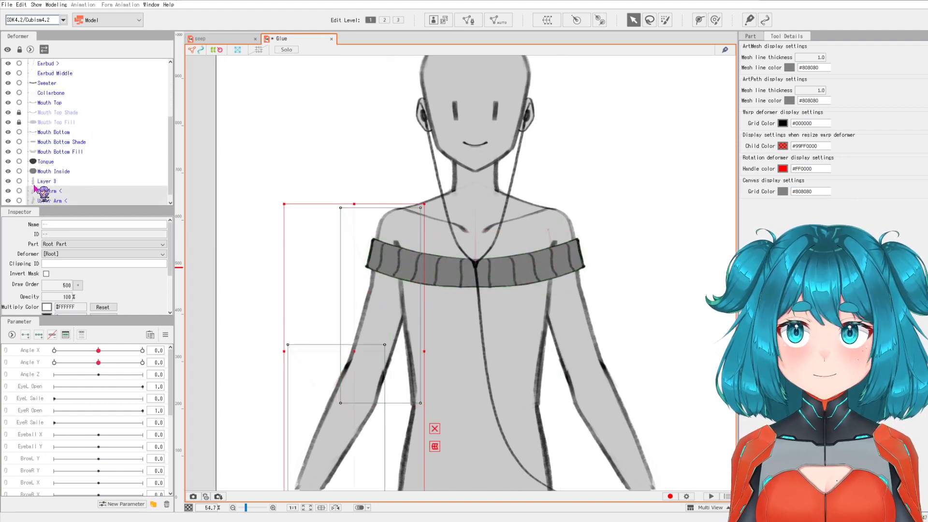
{"action": "scroll", "coordinate": [37, 183], "scroll_direction": "up", "scroll_amount": 3}
{"action": "left_click", "coordinate": [49, 114]}
{"action": "left_click", "coordinate": [56, 142], "text": "ctrl"}
{"action": "scroll", "coordinate": [57, 145], "scroll_direction": "down", "scroll_amount": 4}
{"action": "left_click", "coordinate": [57, 181], "text": "ctrl"}
{"action": "left_click", "coordinate": [61, 191], "text": "ctrl"}
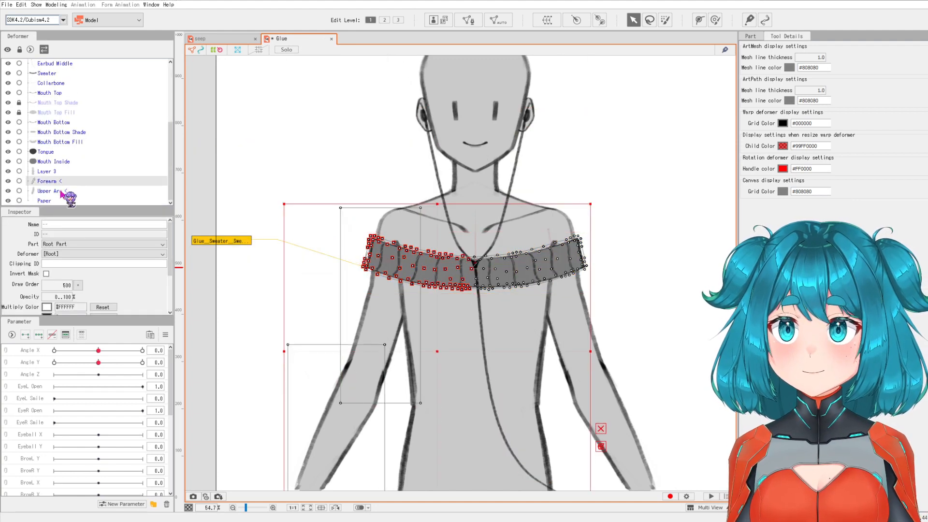
{"action": "left_click", "coordinate": [576, 20]}
{"action": "left_click_drag", "start_coordinate": [437, 351], "coordinate": [402, 232]}
{"action": "left_click_drag", "start_coordinate": [402, 180], "coordinate": [391, 286]}
Step: Add three keys on Angle X to the new arm deformer and pose the arm rotated outward at Angle X 30
{"action": "left_click", "coordinate": [30, 350]}
{"action": "left_click", "coordinate": [39, 334]}
{"action": "left_click_drag", "start_coordinate": [99, 350], "coordinate": [142, 351]}
Step: Paint the second Sweater glue's weights so the outer end follows Upper Arm < and the part near the chest follows the original
{"action": "left_click", "coordinate": [51, 73]}
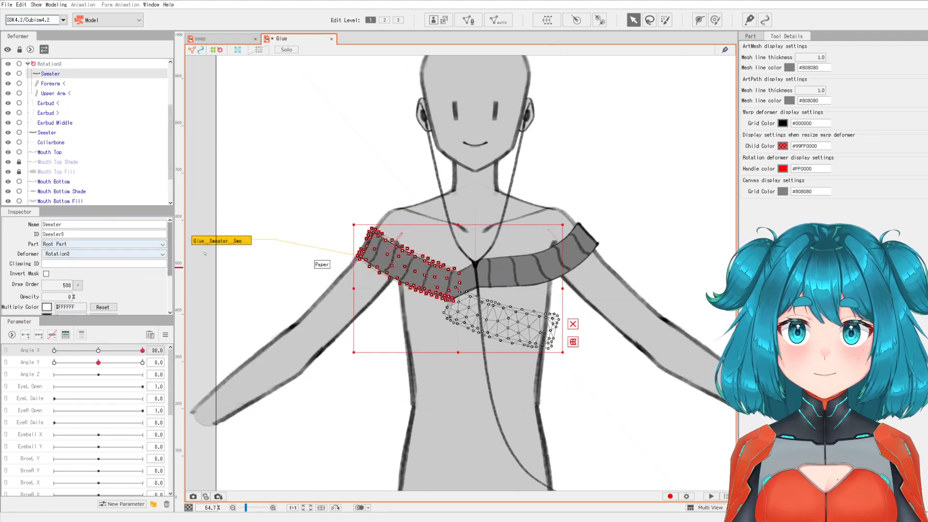
{"action": "left_click", "coordinate": [62, 132]}
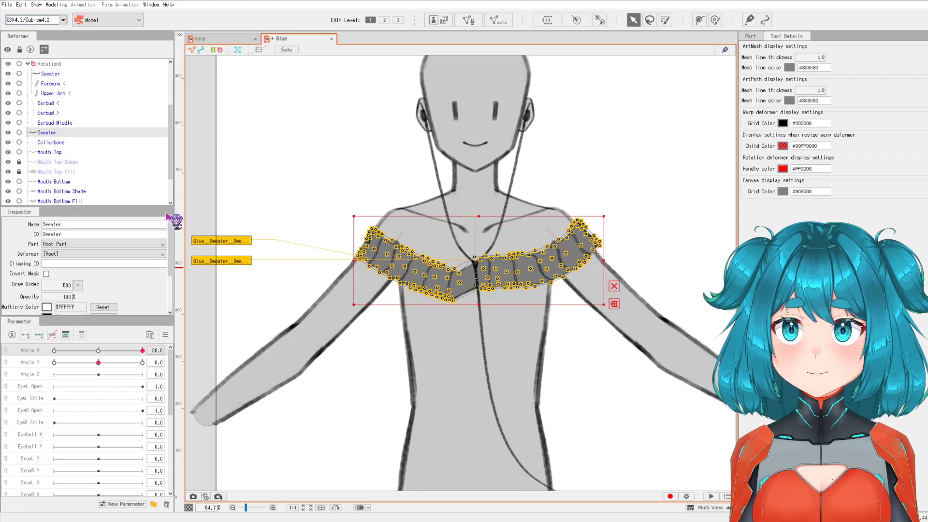
{"action": "scroll", "coordinate": [68, 116], "scroll_direction": "up", "scroll_amount": 3}
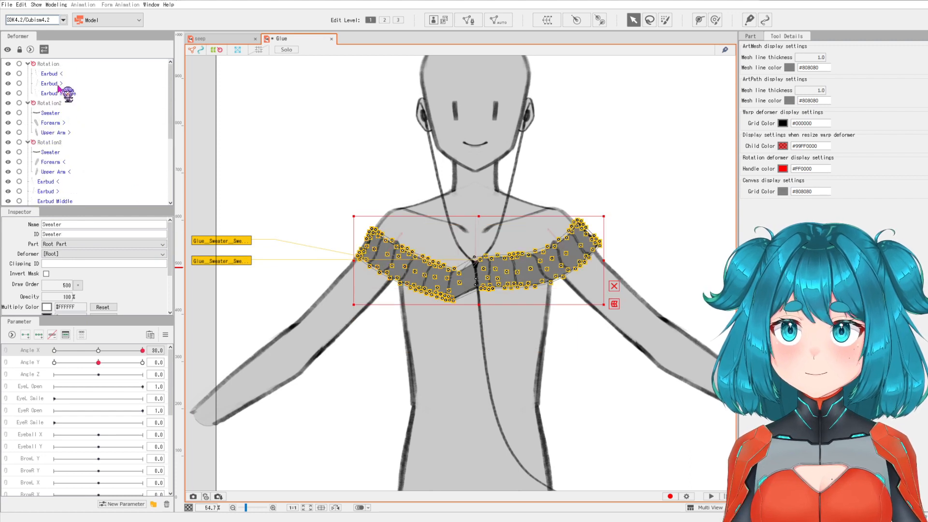
{"action": "left_click", "coordinate": [63, 129]}
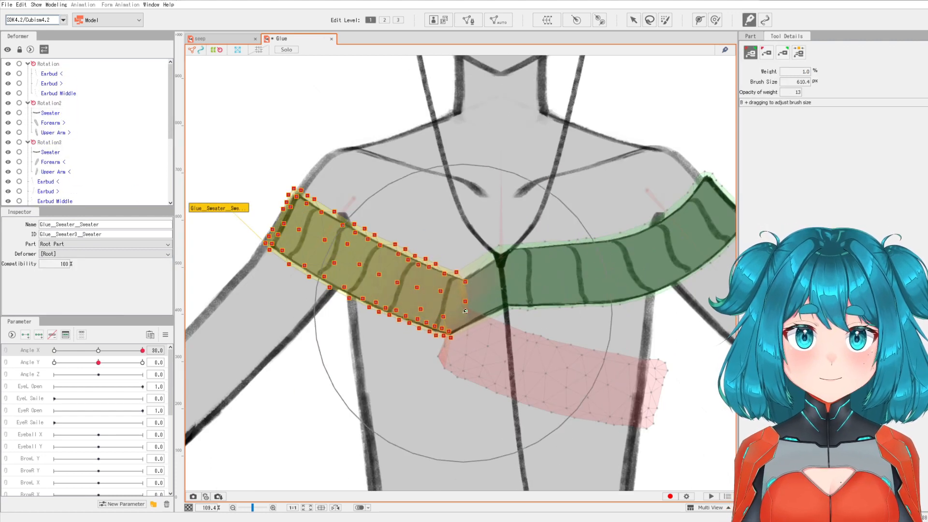
{"action": "left_click_drag", "start_coordinate": [271, 198], "coordinate": [335, 264]}
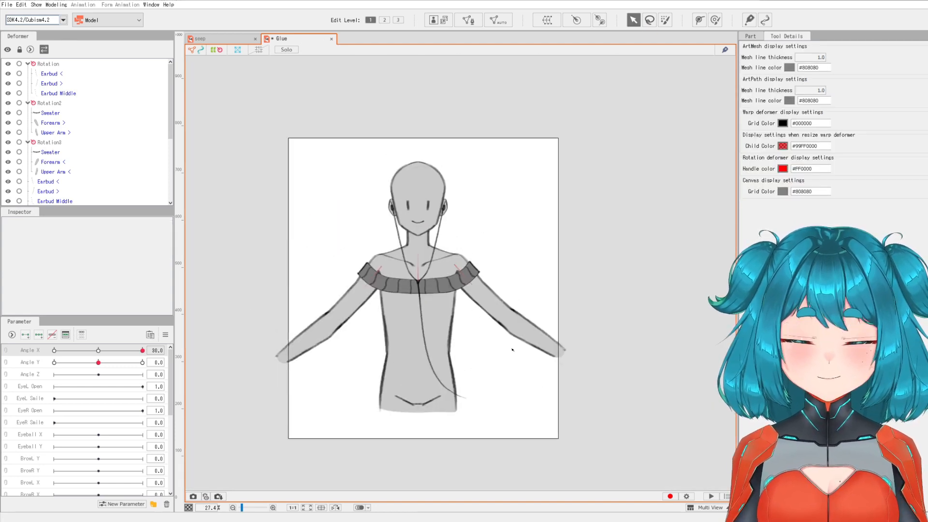
Step: Move Angle X to -30 and back to 0 to examine how the glued sweater follows both arms
{"action": "left_click_drag", "start_coordinate": [142, 350], "coordinate": [10, 359]}
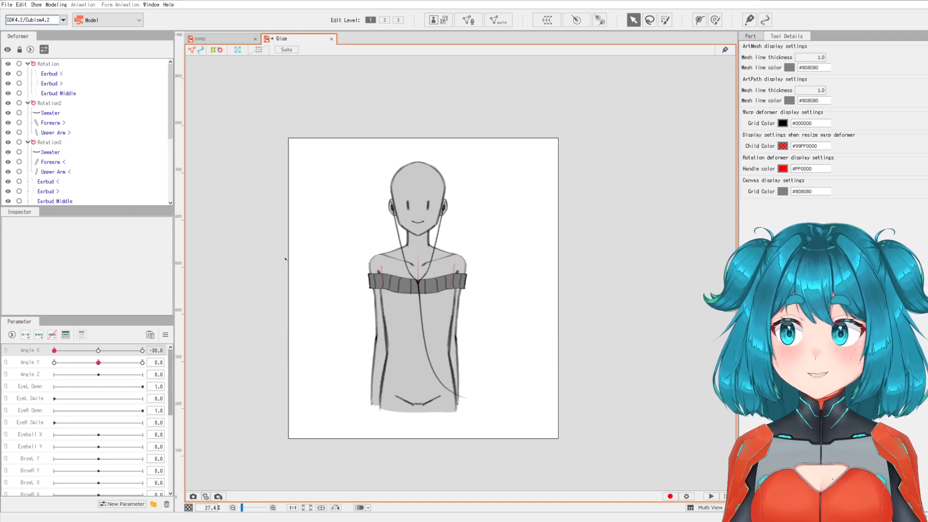
{"action": "left_click", "coordinate": [98, 349]}
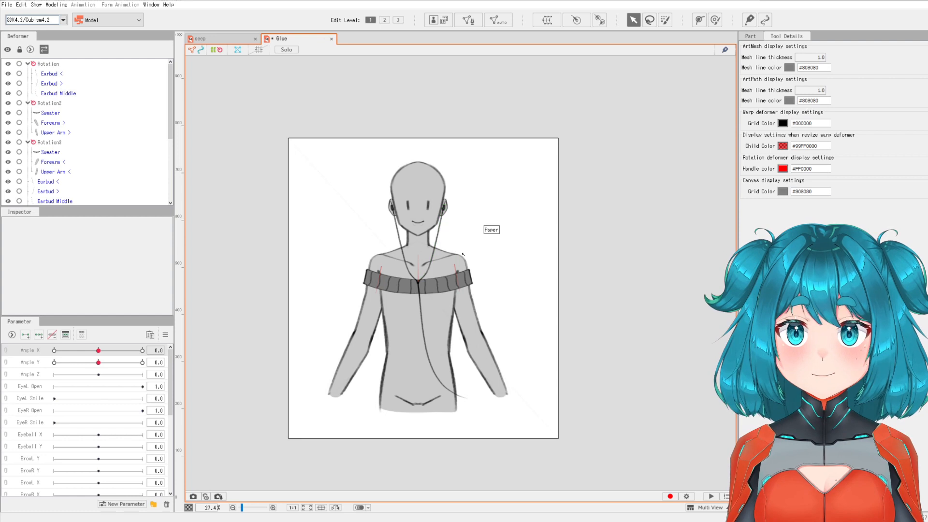
{"action": "scroll", "coordinate": [462, 254], "scroll_direction": "up", "scroll_amount": 2}
{"action": "left_click_drag", "start_coordinate": [519, 328], "coordinate": [537, 324]}
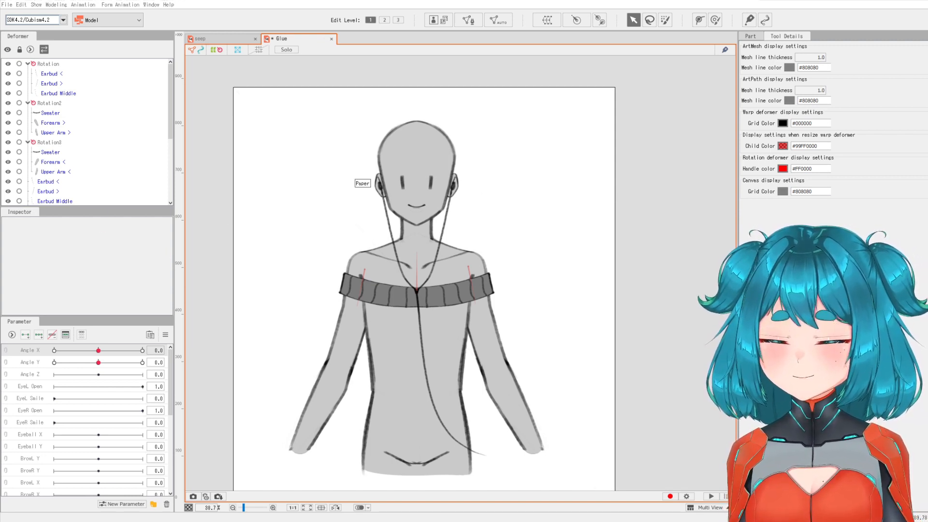
{"action": "left_click_drag", "start_coordinate": [171, 390], "coordinate": [178, 317]}
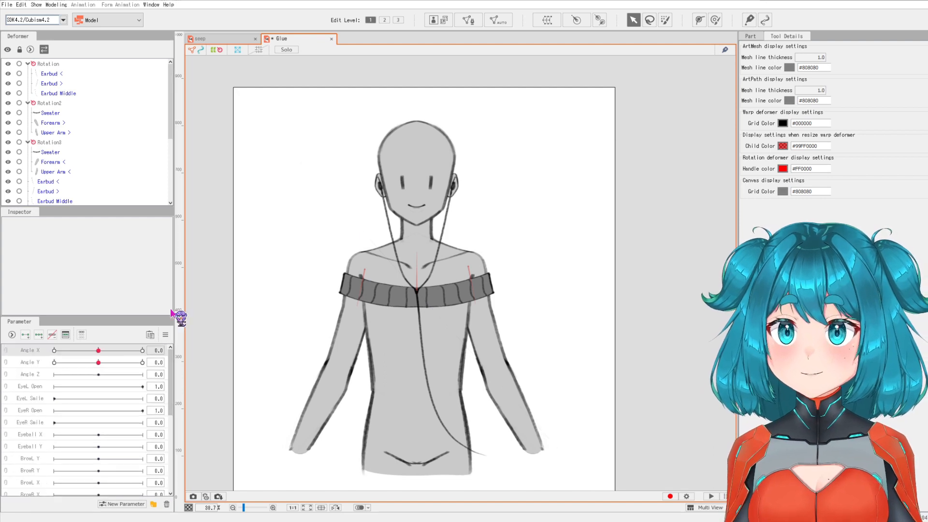